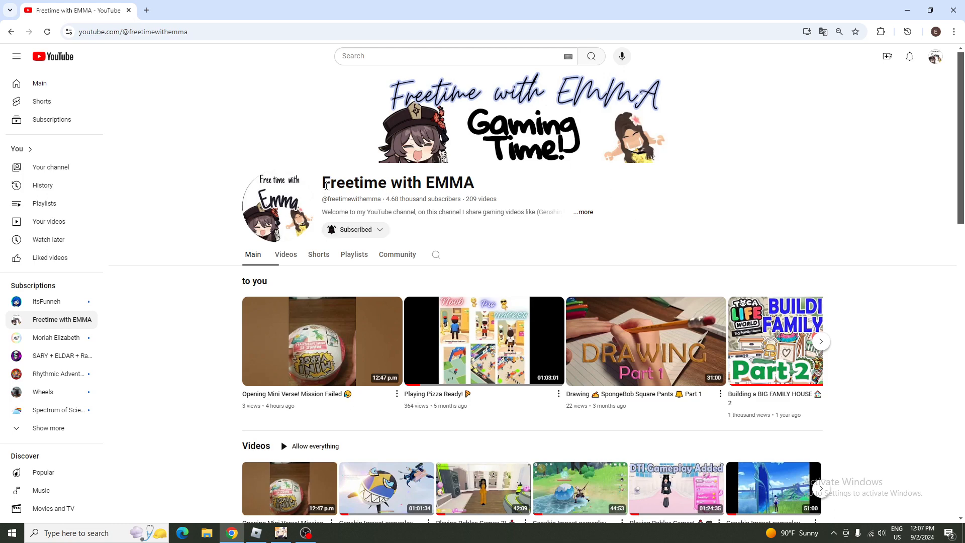
Open Canva in a new browser tab and create a blank 500 × 500 px logo design
click(146, 10)
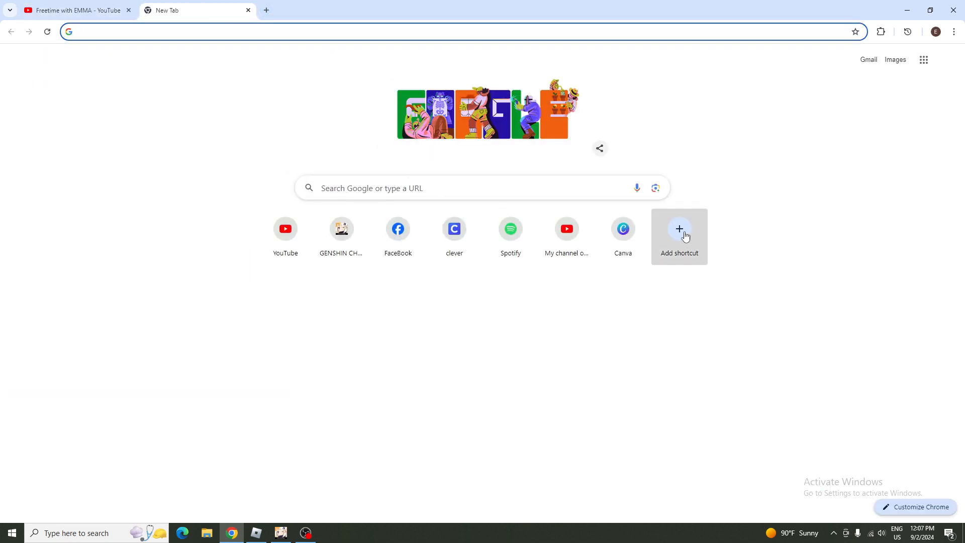
click(621, 240)
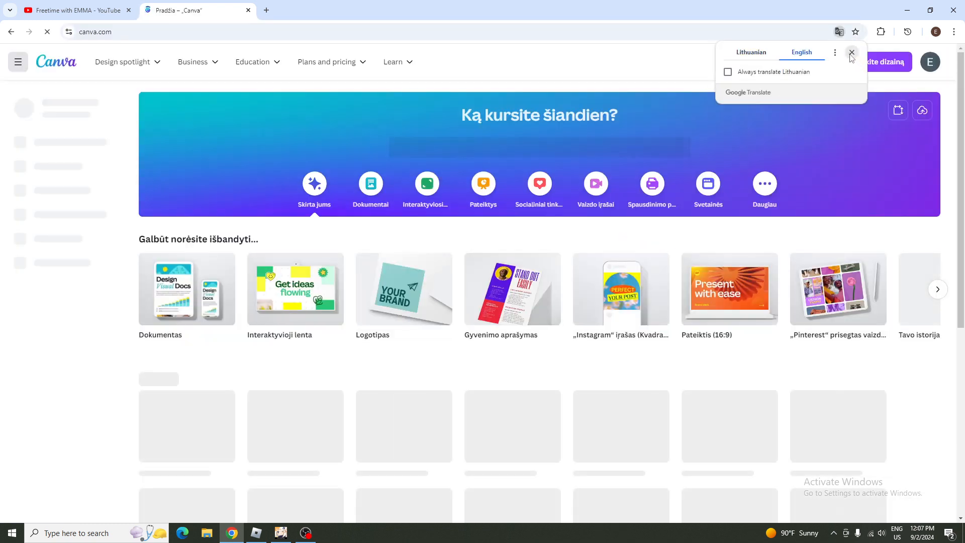
click(851, 52)
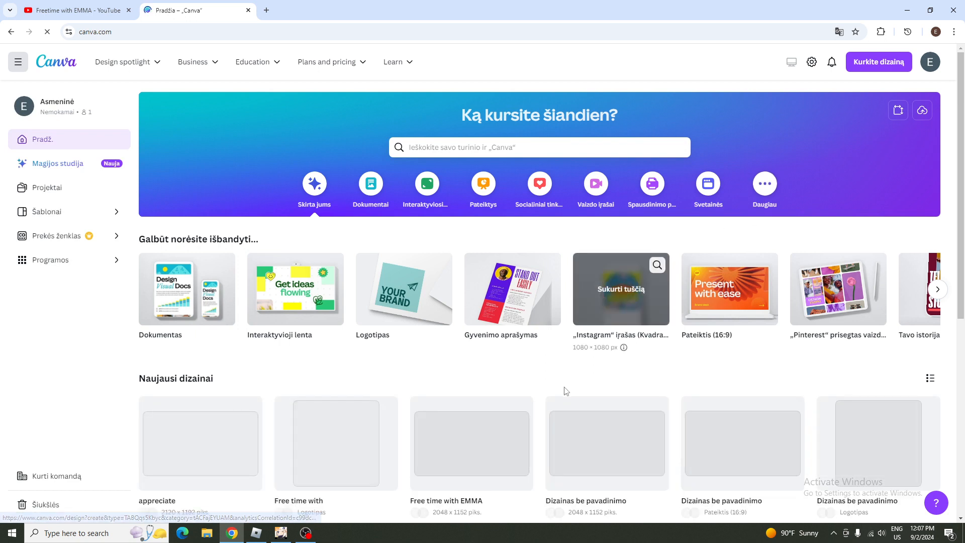
click(867, 71)
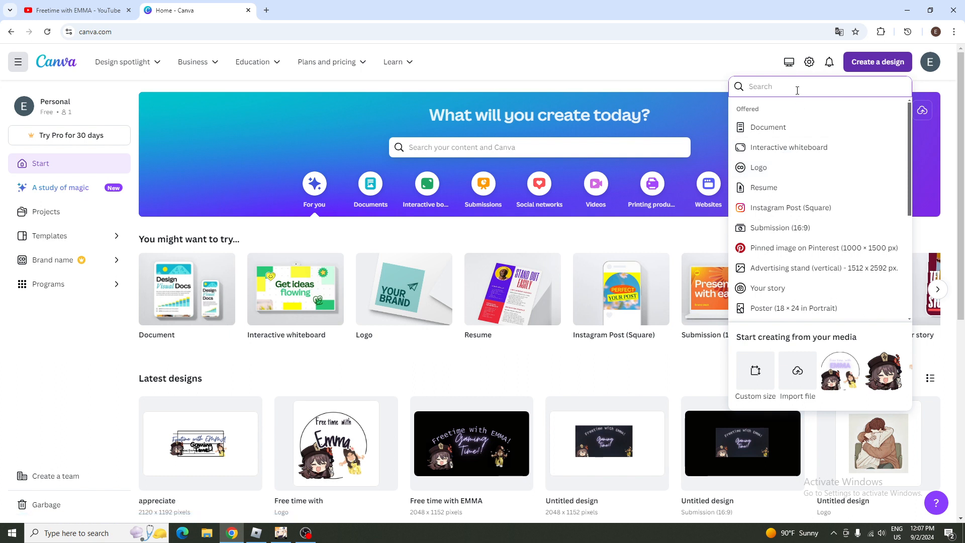
text(logo)
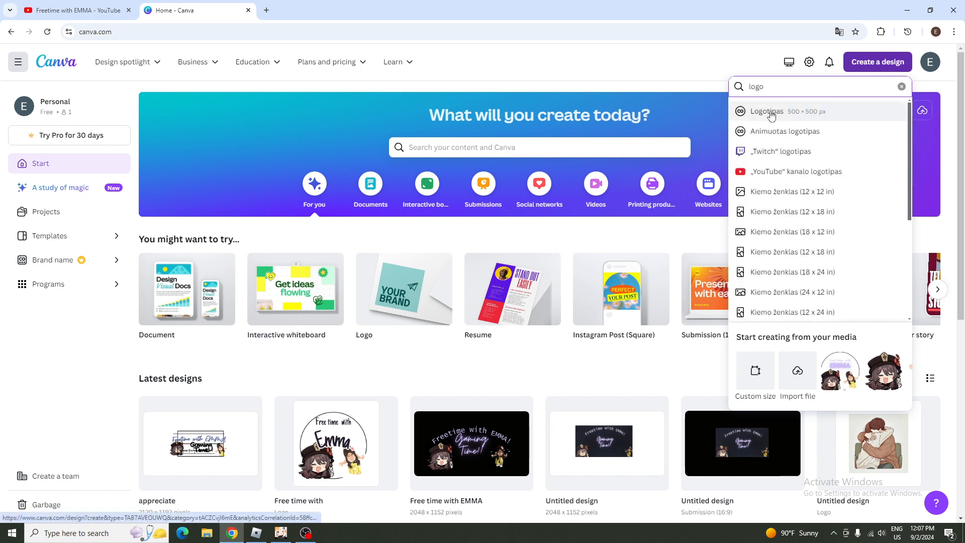
click(778, 113)
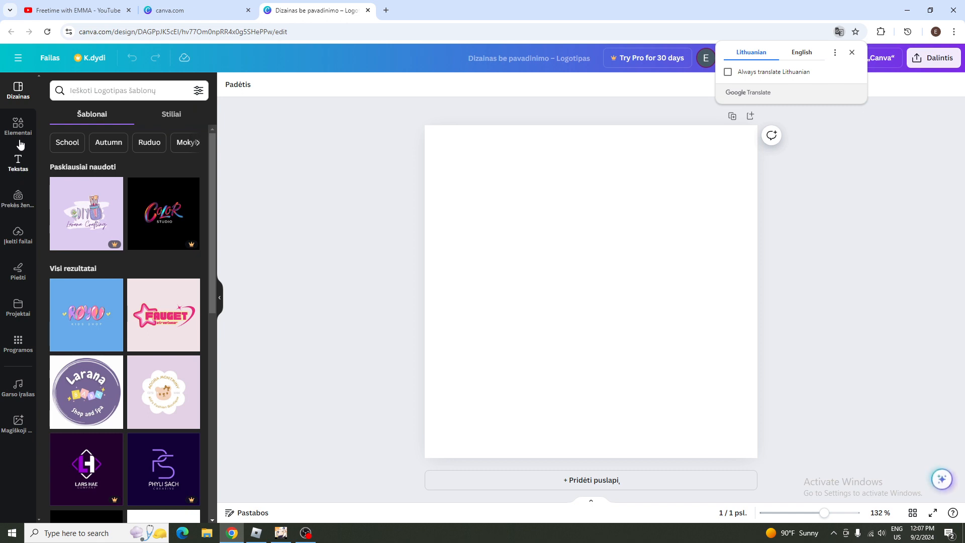
Search the elements for "circle outline" and add a free thin black circle outline graphic to the page
click(18, 124)
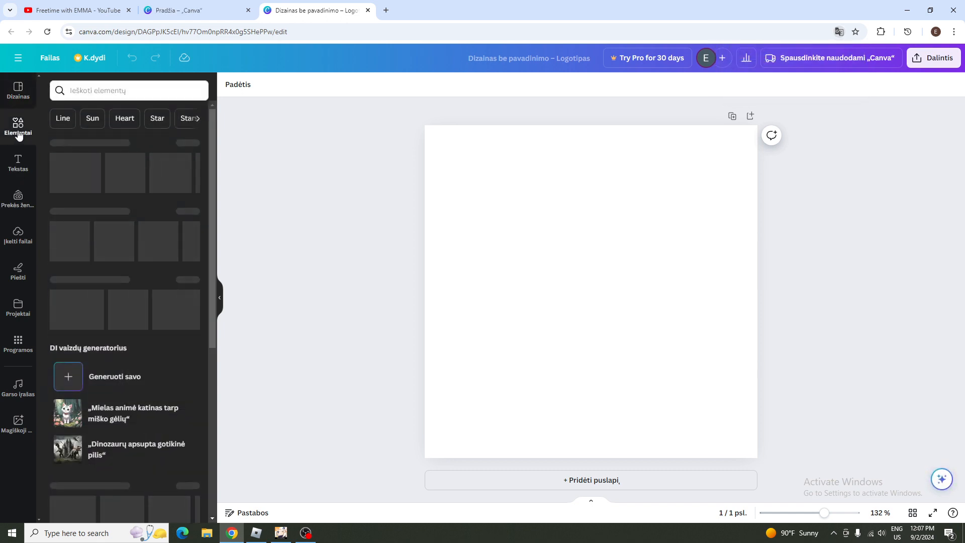
click(118, 92)
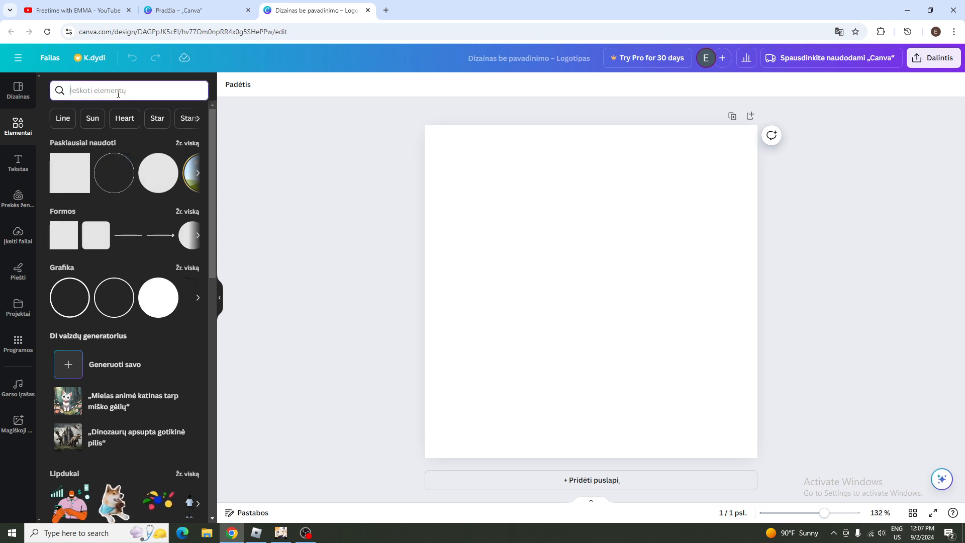
text(circle)
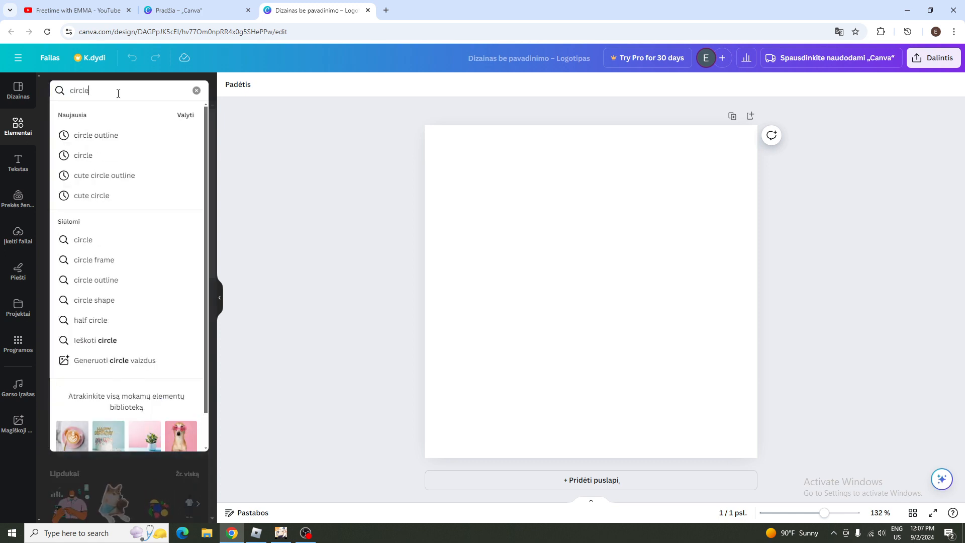
text( outline)
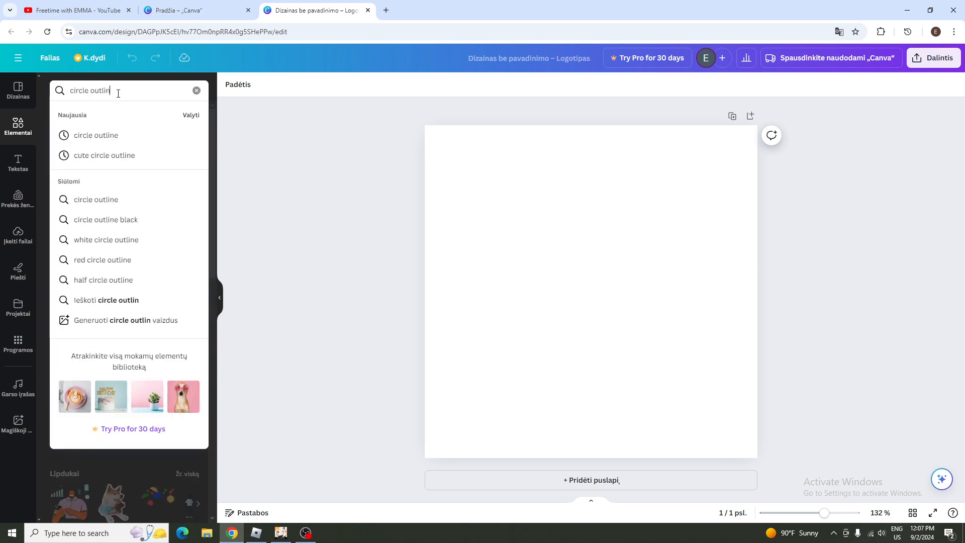
key(Return)
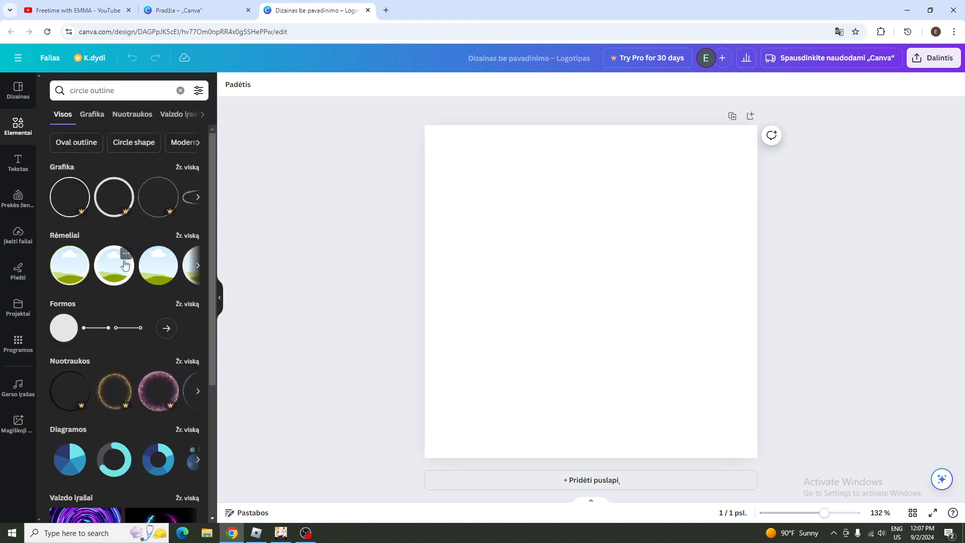
scroll(128, 361, down, 2)
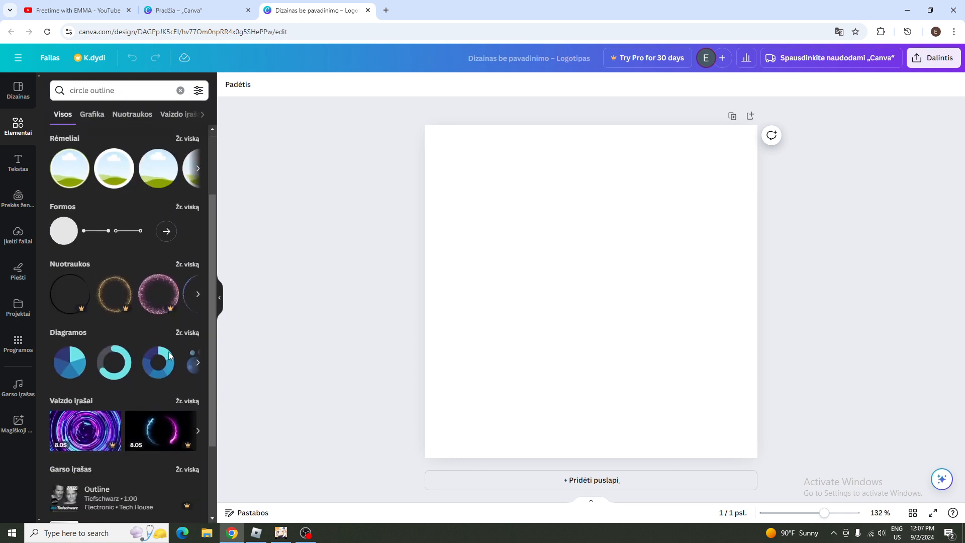
click(93, 114)
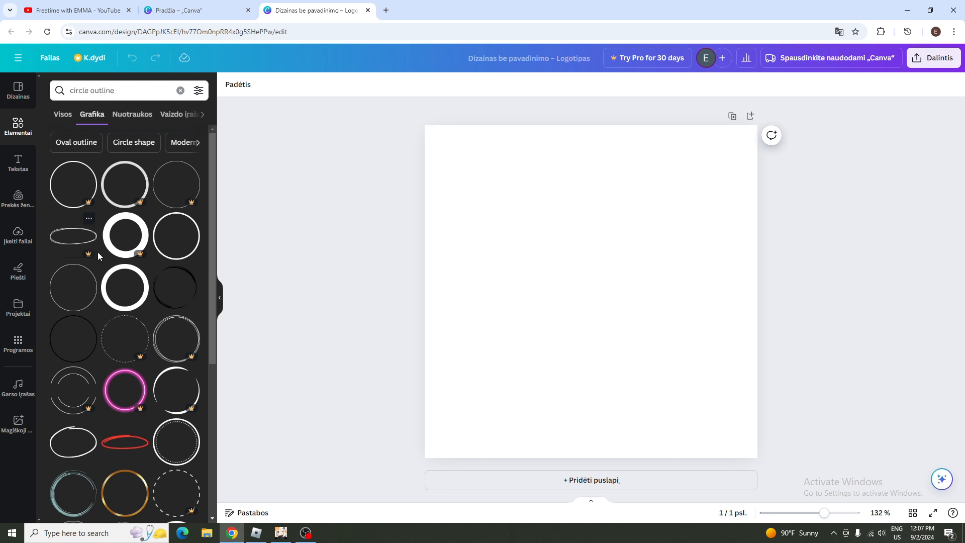
click(78, 307)
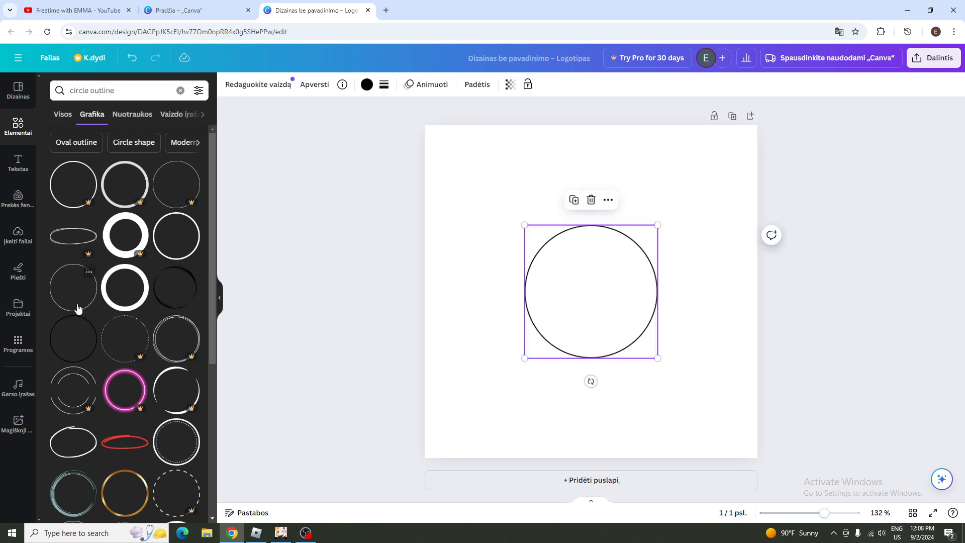
Enlarge the circle outline to about three quarters of the page's width and position it roughly in the middle
drag(521, 359, 502, 373)
drag(623, 306, 625, 272)
drag(660, 344, 692, 372)
mouse_move(657, 323)
mouse_down()
mouse_move(635, 327)
mouse_move(642, 322)
mouse_up()
drag(674, 382, 656, 346)
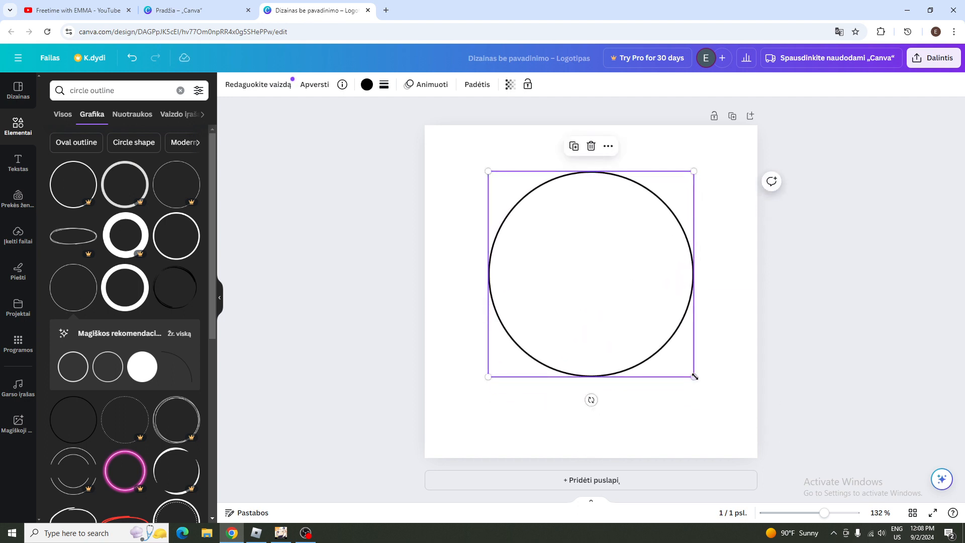
drag(694, 377, 702, 387)
drag(650, 325, 650, 336)
drag(703, 399, 729, 424)
mouse_move(617, 340)
mouse_down()
mouse_move(598, 321)
mouse_move(609, 323)
mouse_move(603, 334)
mouse_up()
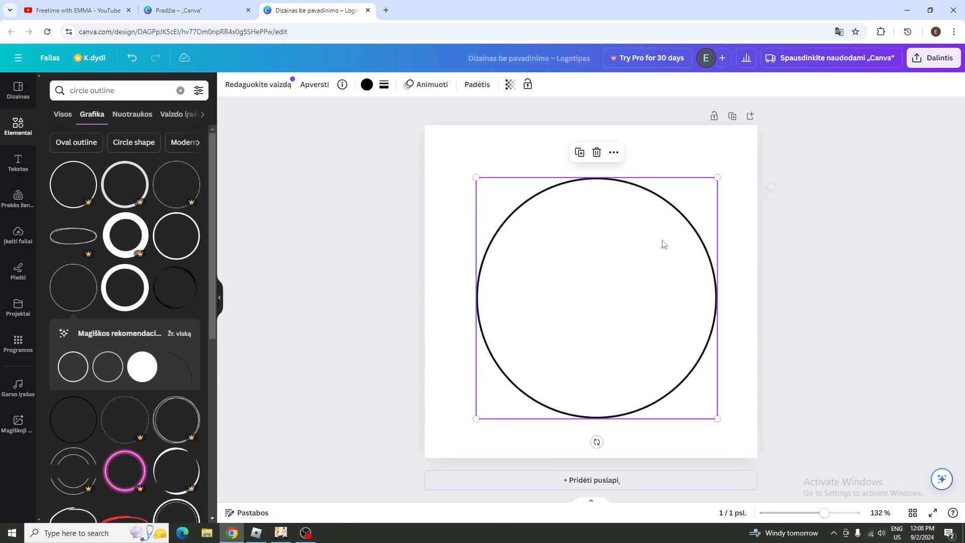
click(944, 307)
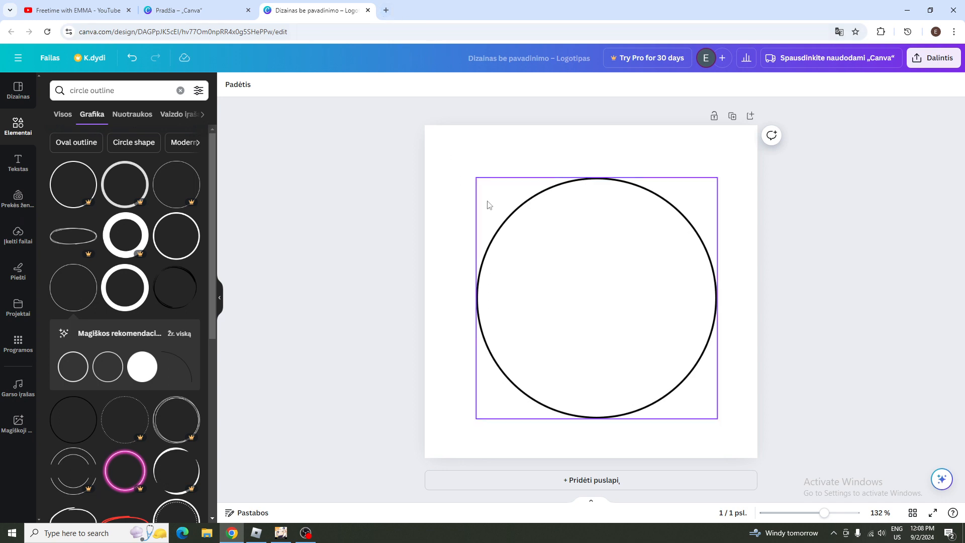
Set the page background to the light purple from the first palette found for "lavender"
click(443, 151)
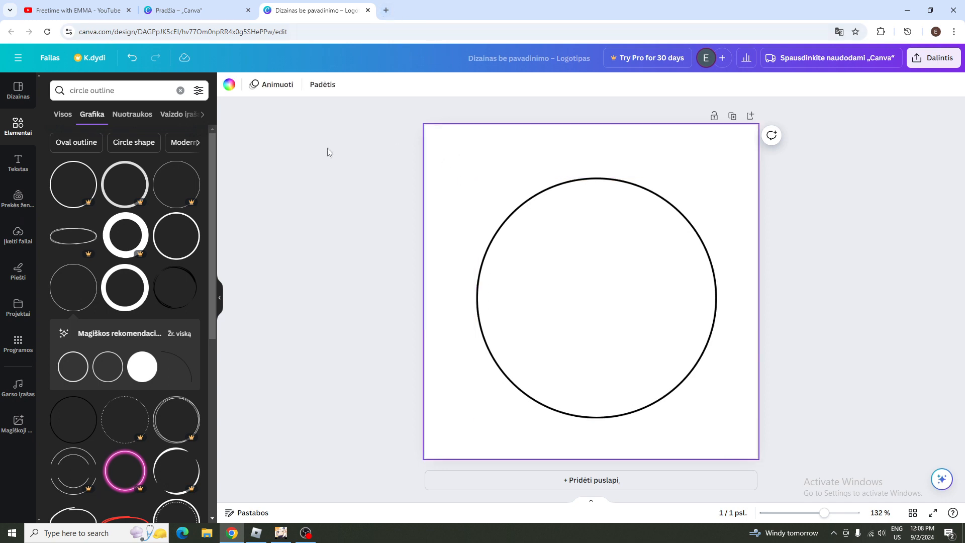
click(230, 85)
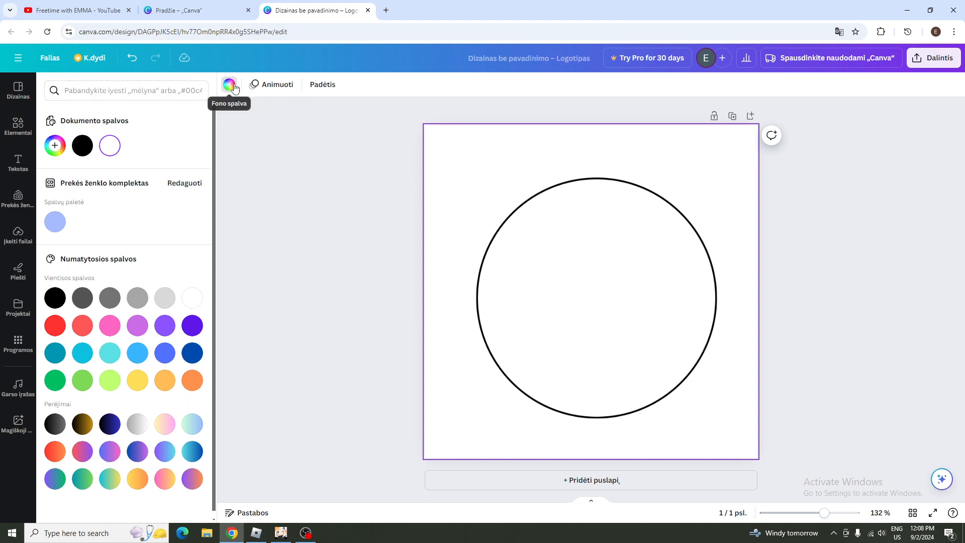
click(125, 95)
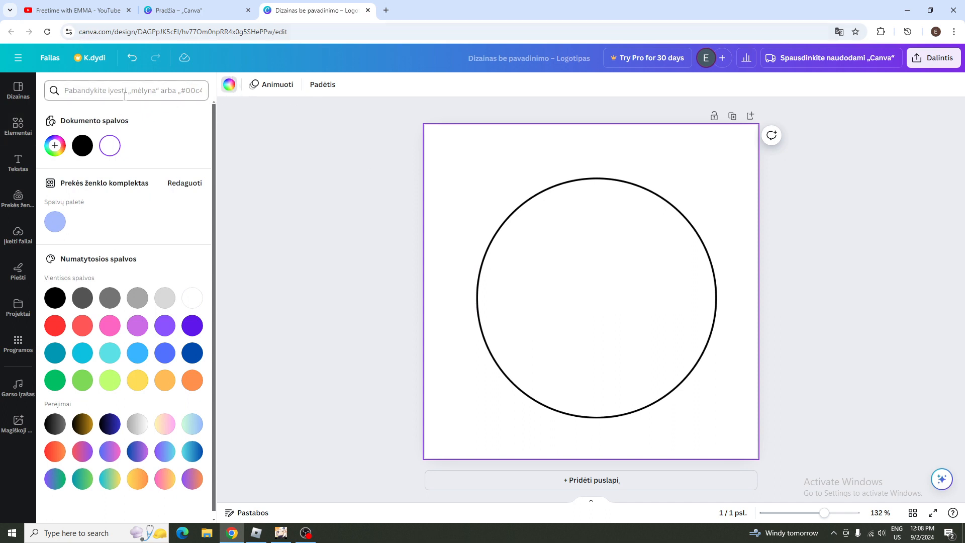
text(lavender)
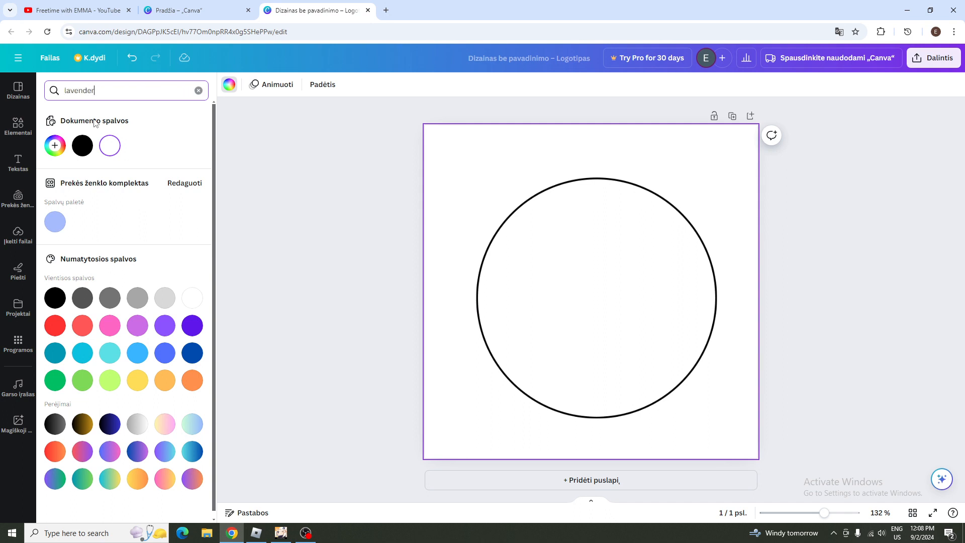
key(Return)
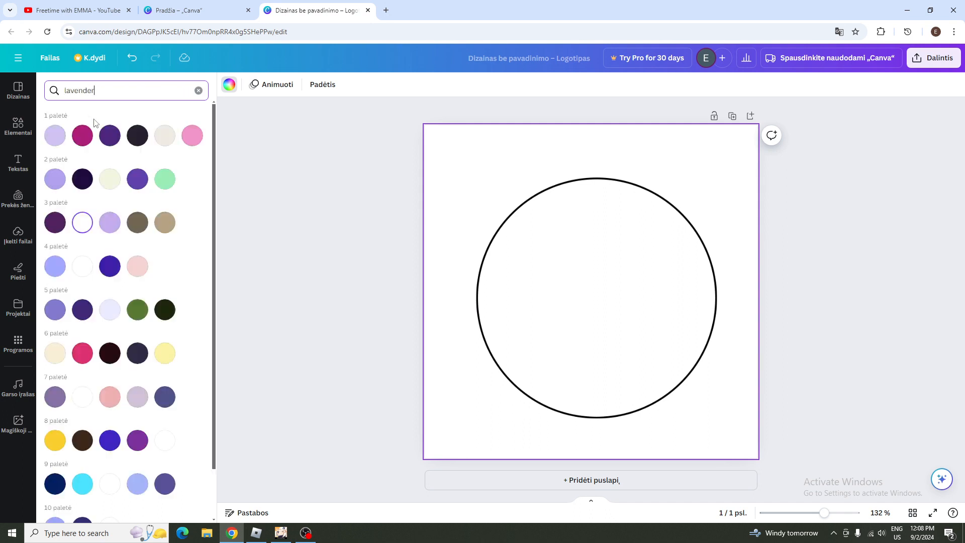
click(54, 135)
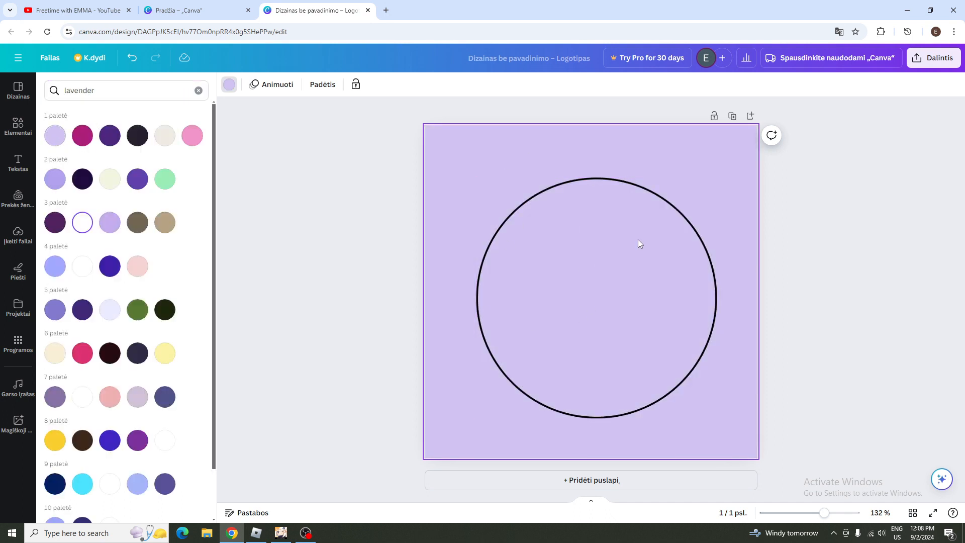
click(367, 351)
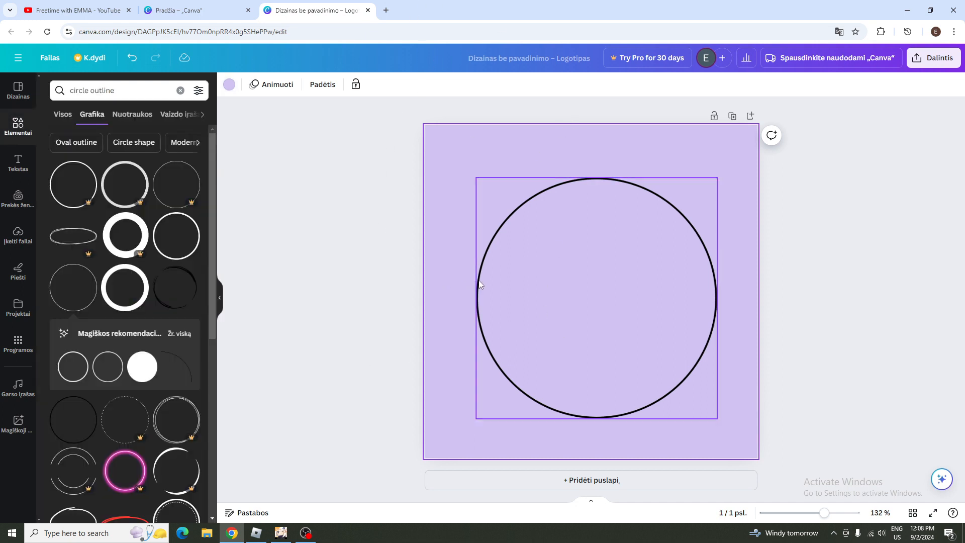
Search the web for "flower png" in a new browser tab and show the image results
click(386, 11)
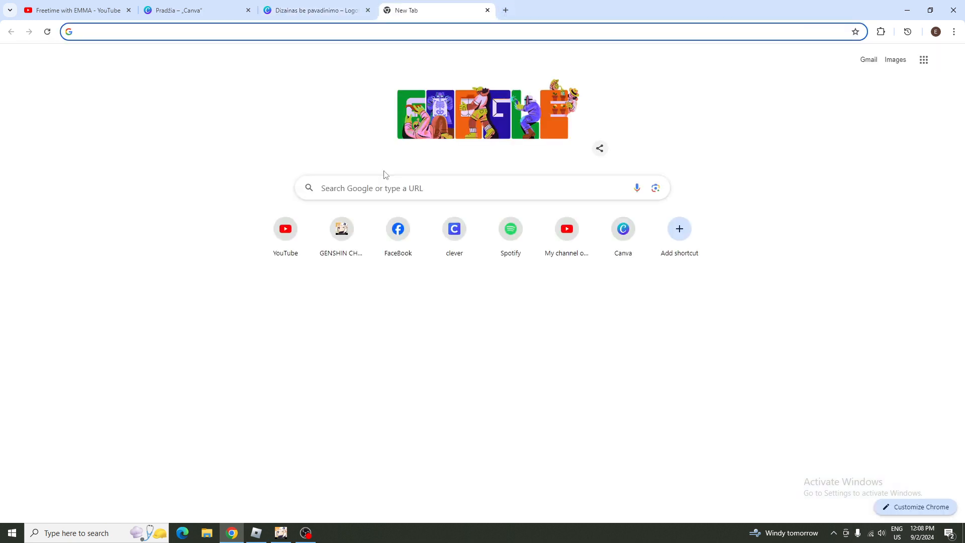
click(385, 190)
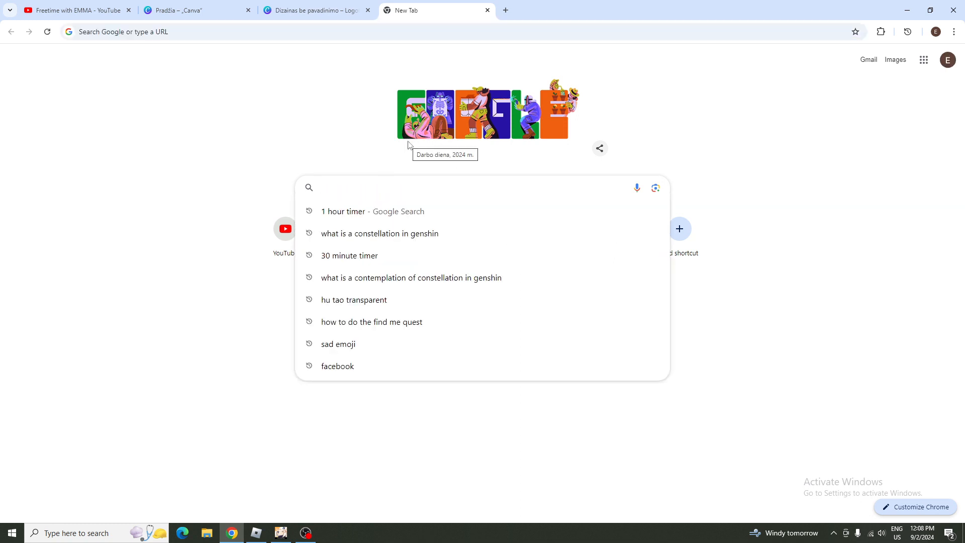
text(flowers)
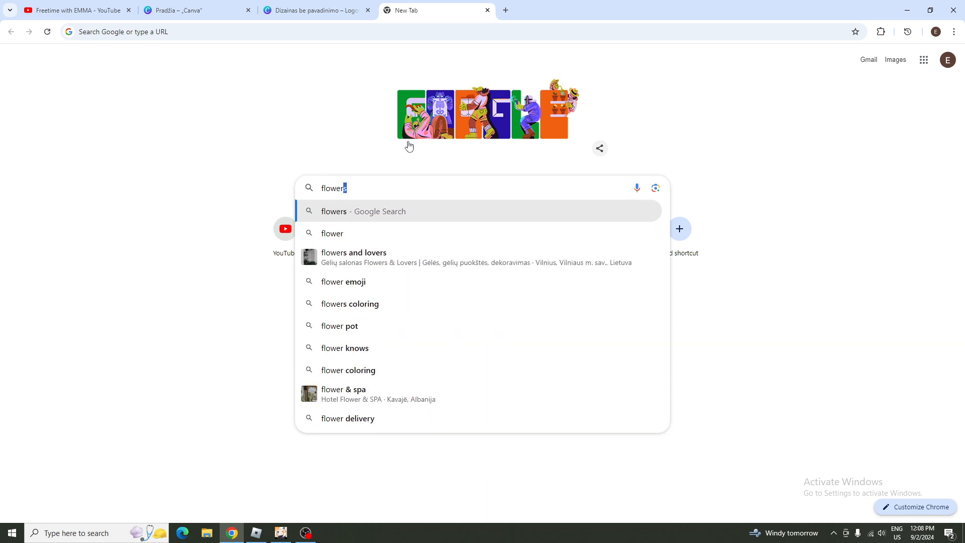
key(BackSpace)
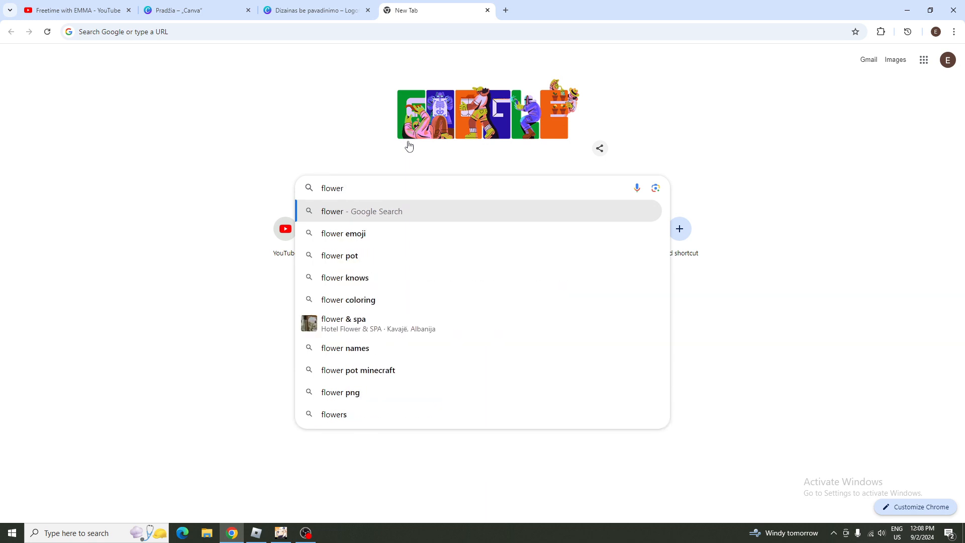
text(png)
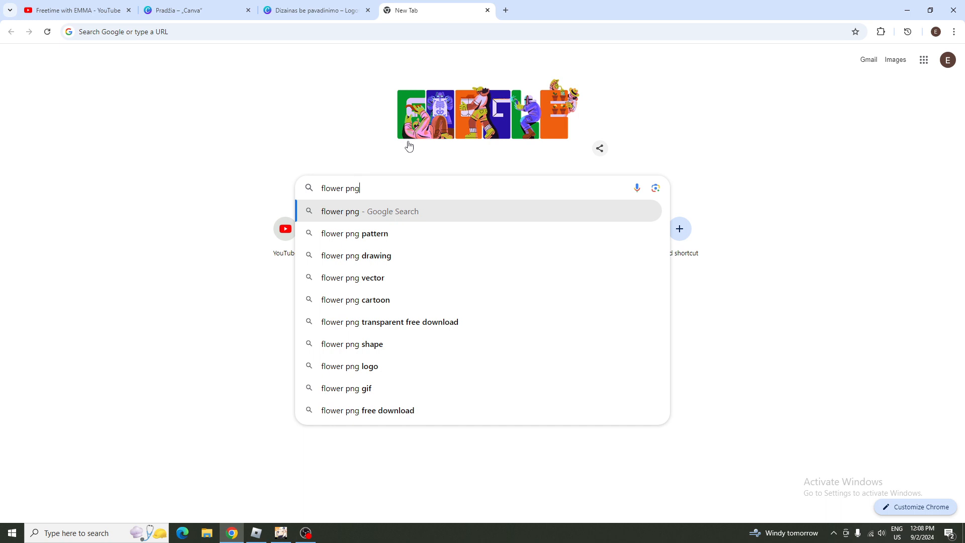
drag(344, 191, 320, 195)
key(Return)
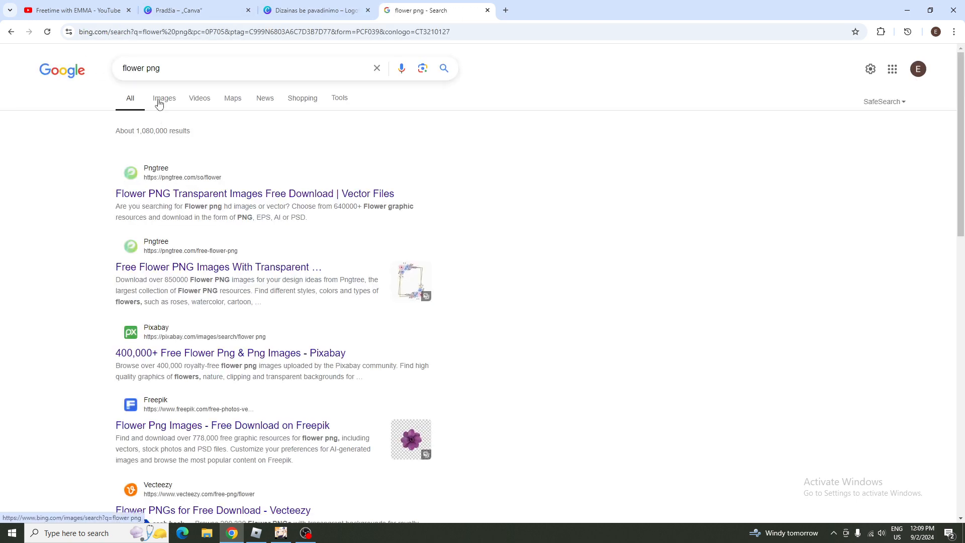
click(158, 102)
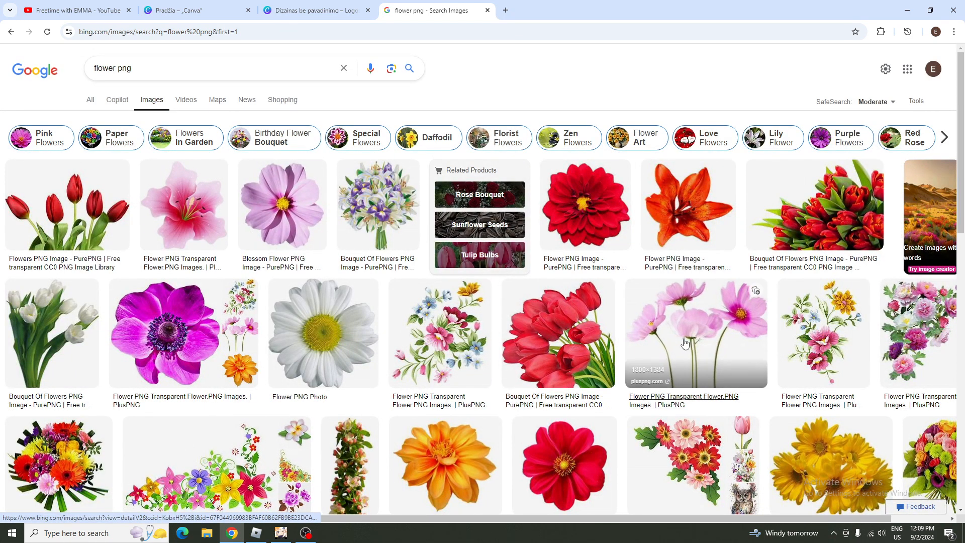
Copy the enlarged image of the single pink lily-like flower and return to the Canva logo design
click(188, 204)
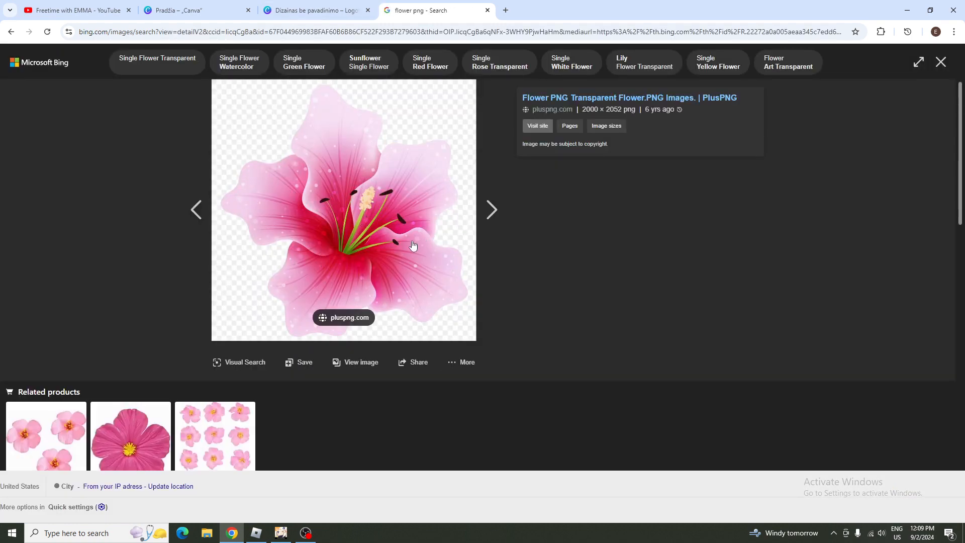
right_click(335, 230)
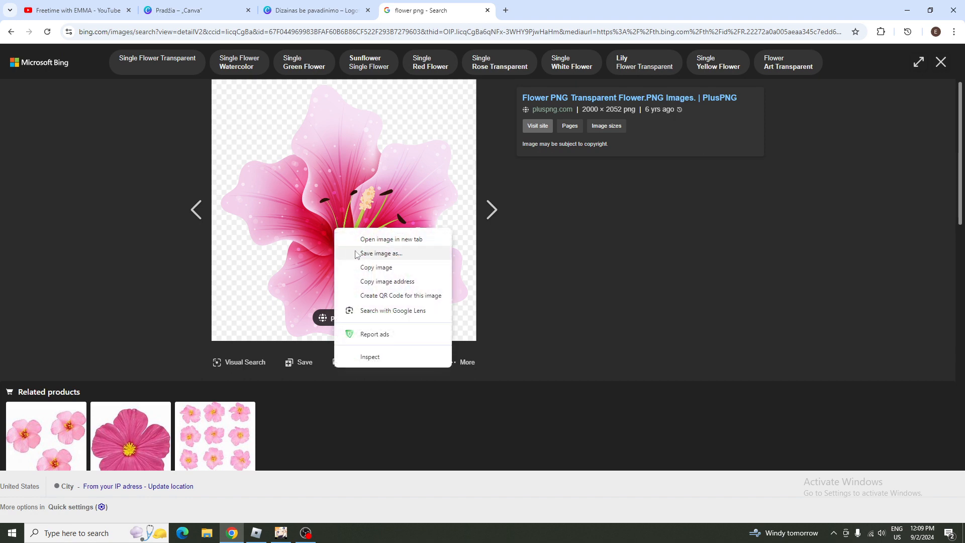
click(376, 267)
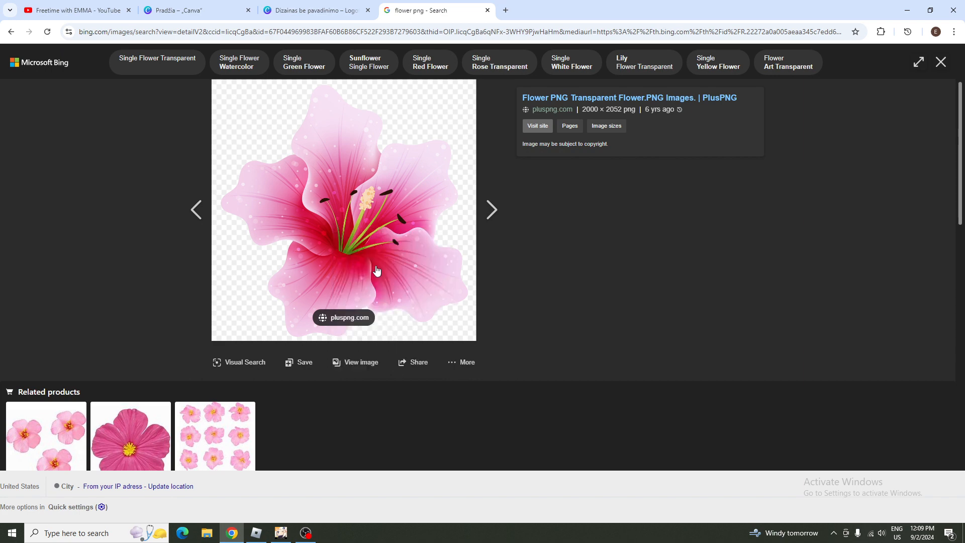
click(319, 6)
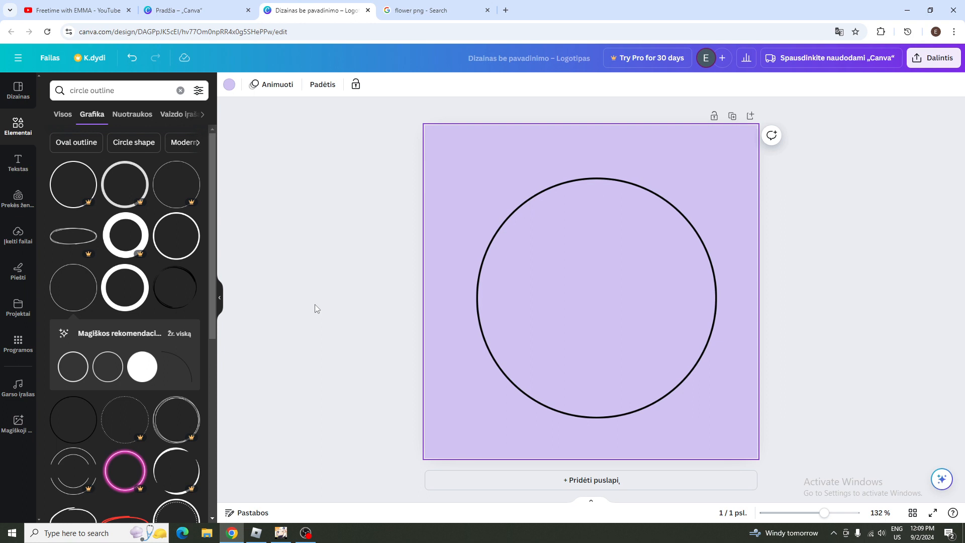
Paste the copied flower, shrink it to about 112 by 115, and place it on the circle's lower-left edge
key(ctrl+v)
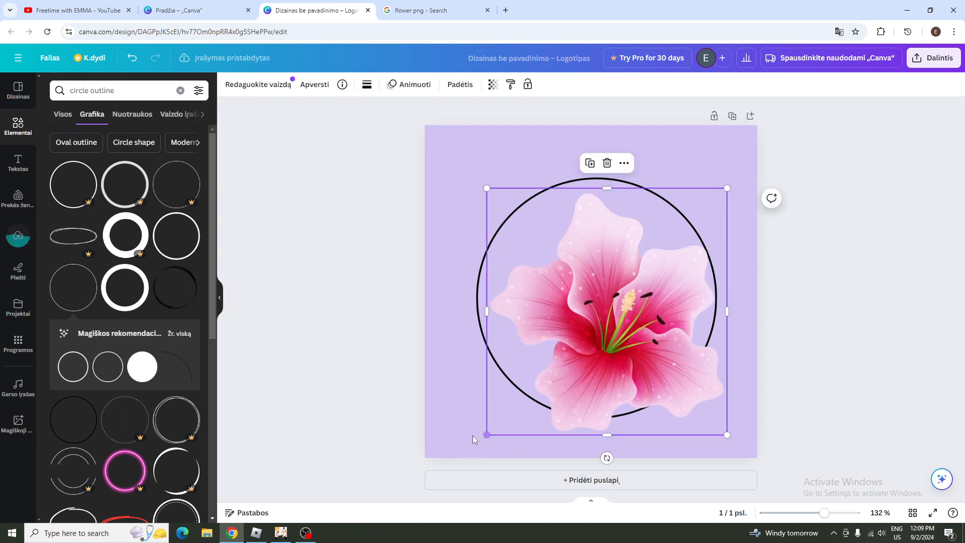
drag(486, 433, 538, 334)
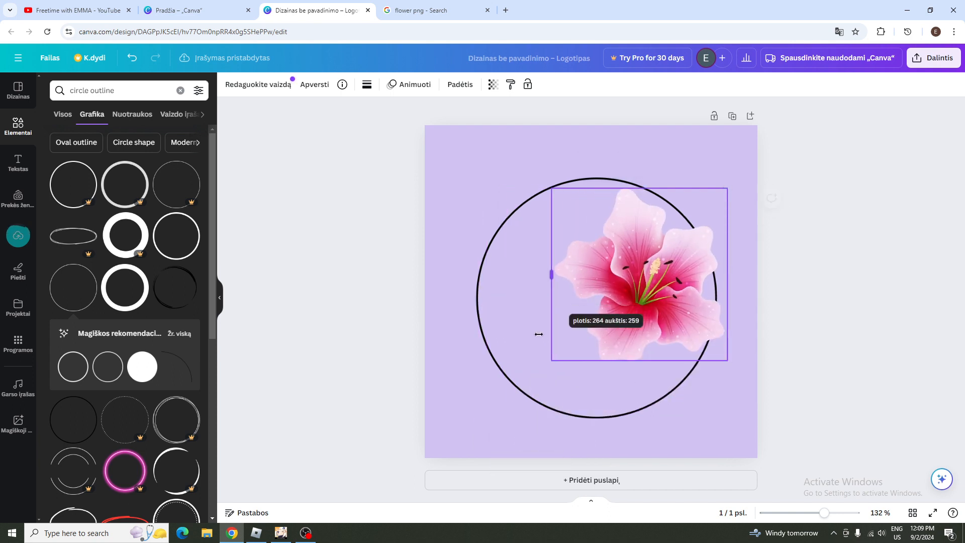
mouse_move(551, 274)
mouse_down()
mouse_move(621, 251)
mouse_move(561, 286)
mouse_up()
drag(559, 360, 686, 295)
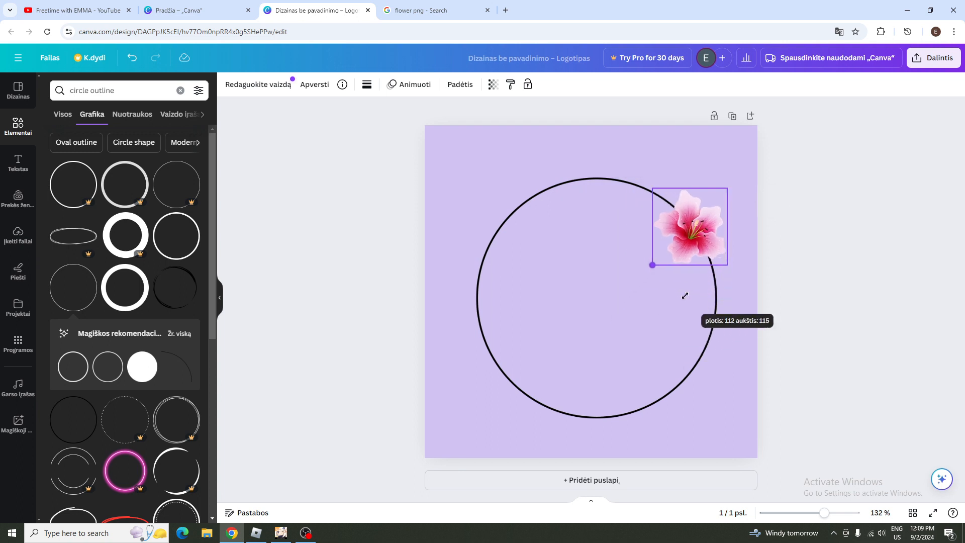
drag(669, 253, 525, 385)
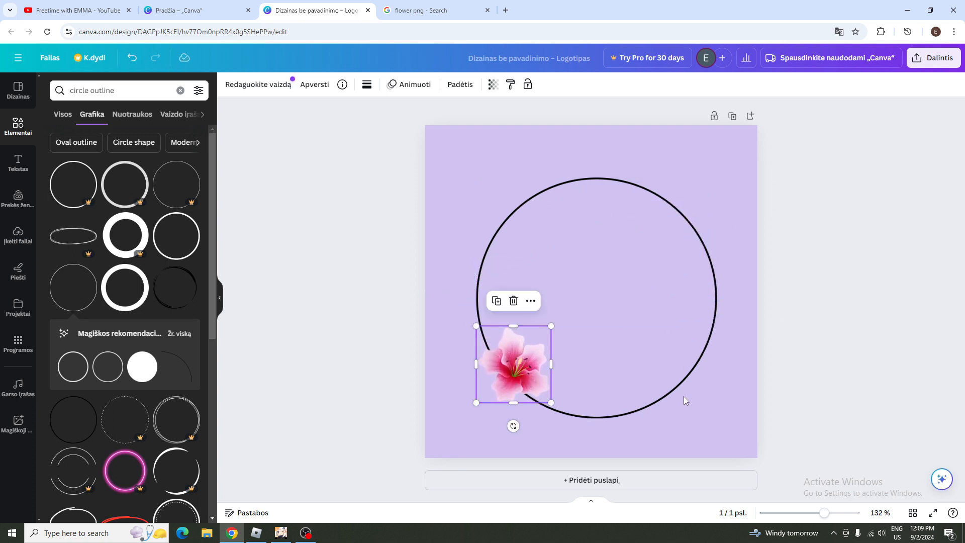
Duplicate the small flower and place the copy, slightly rotated, on the circle's lower-right edge, level with the first one
click(496, 304)
drag(524, 378, 632, 391)
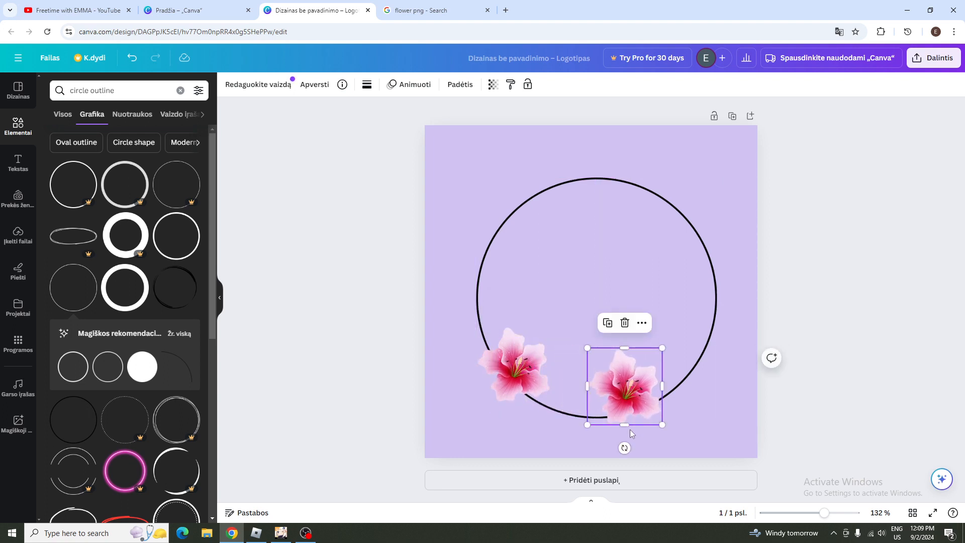
drag(624, 447, 688, 385)
click(845, 405)
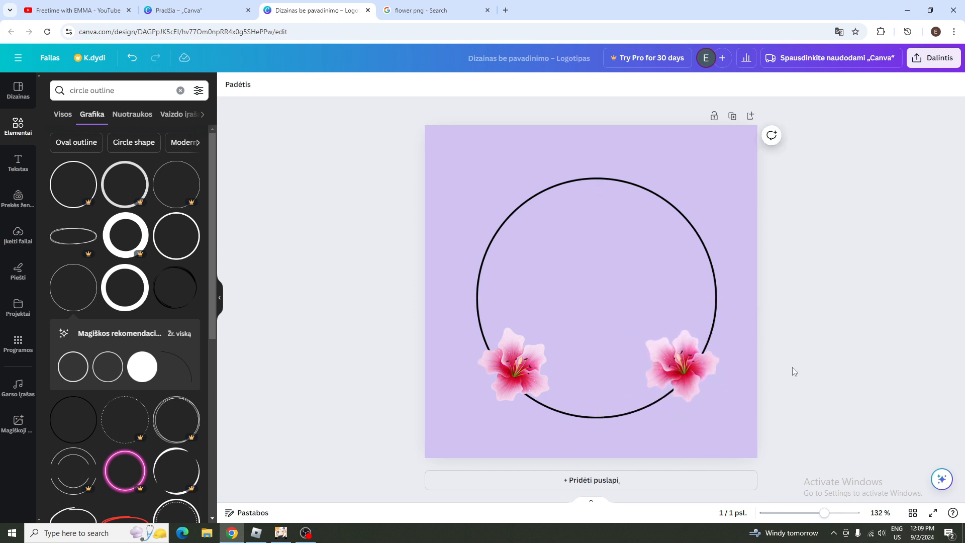
Close the flower image tab, search the web for "emoji" in a new tab, and open the EmojiCopy site
click(439, 15)
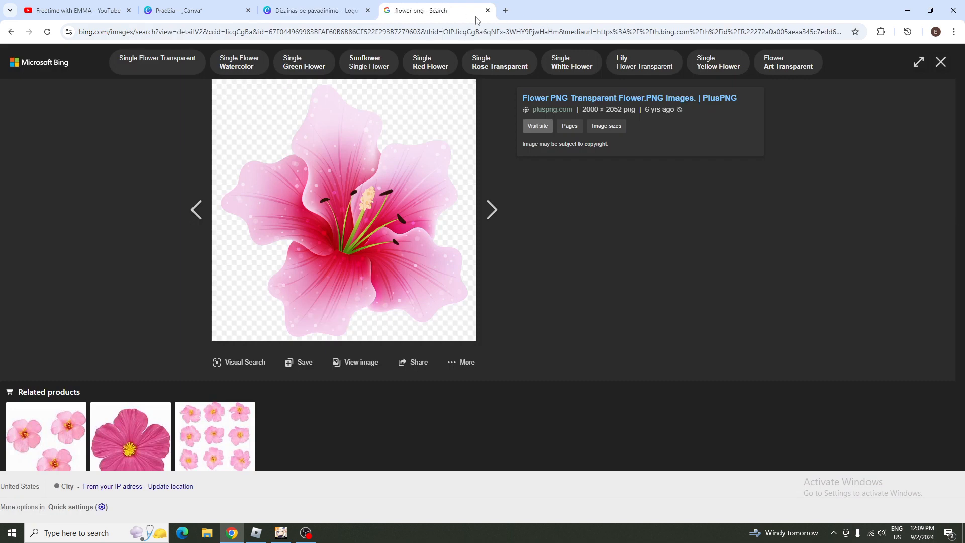
click(487, 11)
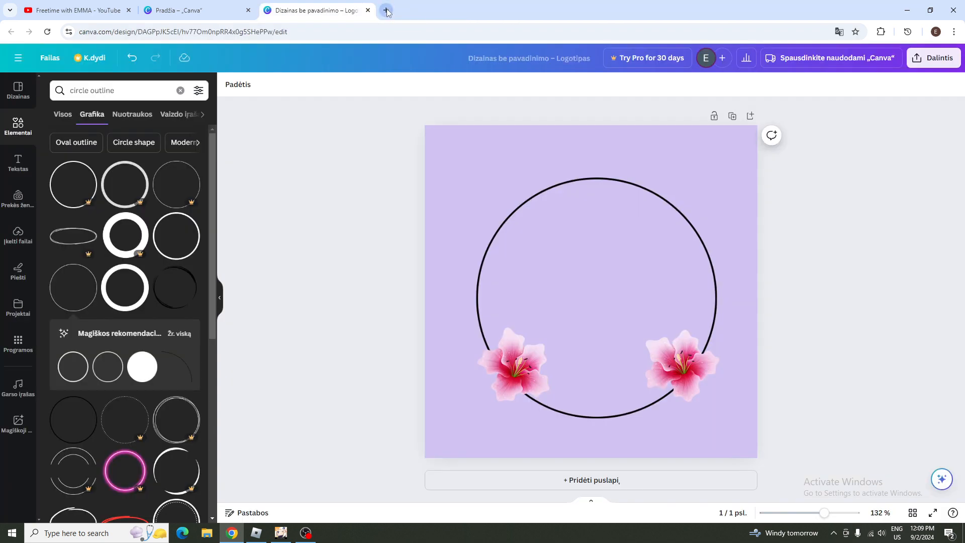
click(386, 11)
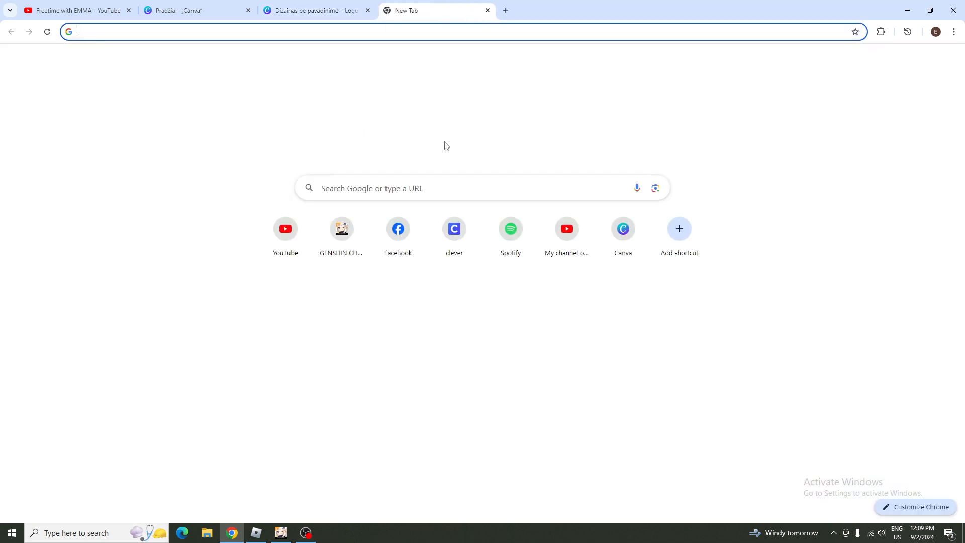
click(416, 189)
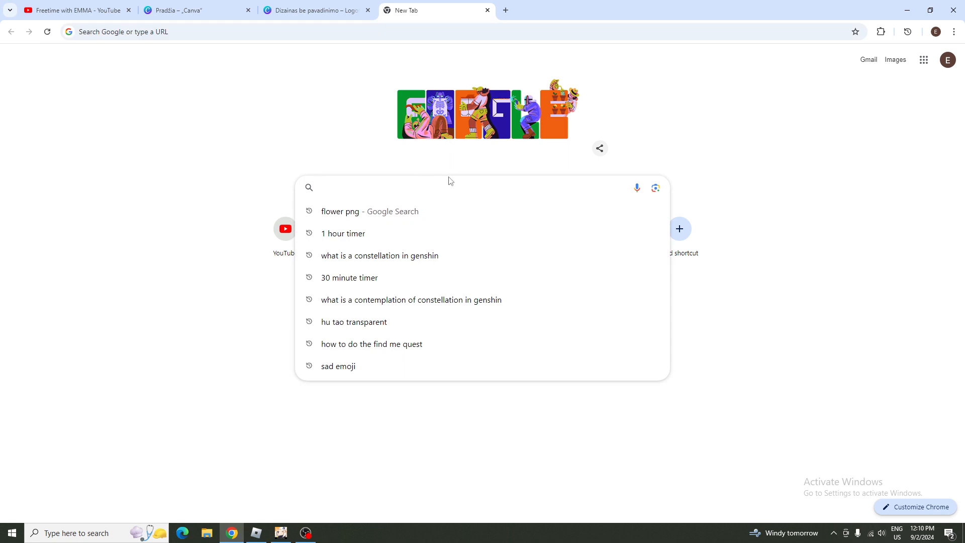
text(emoji)
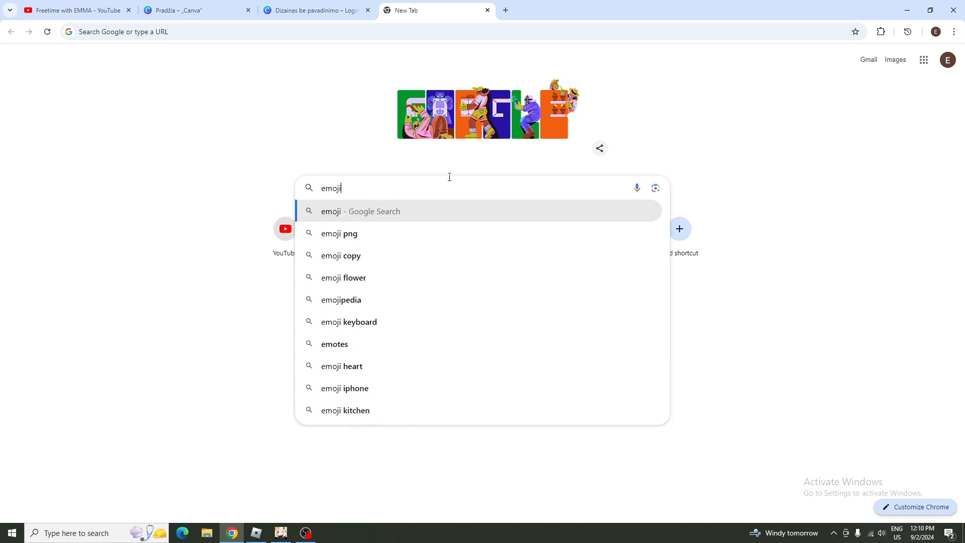
key(Return)
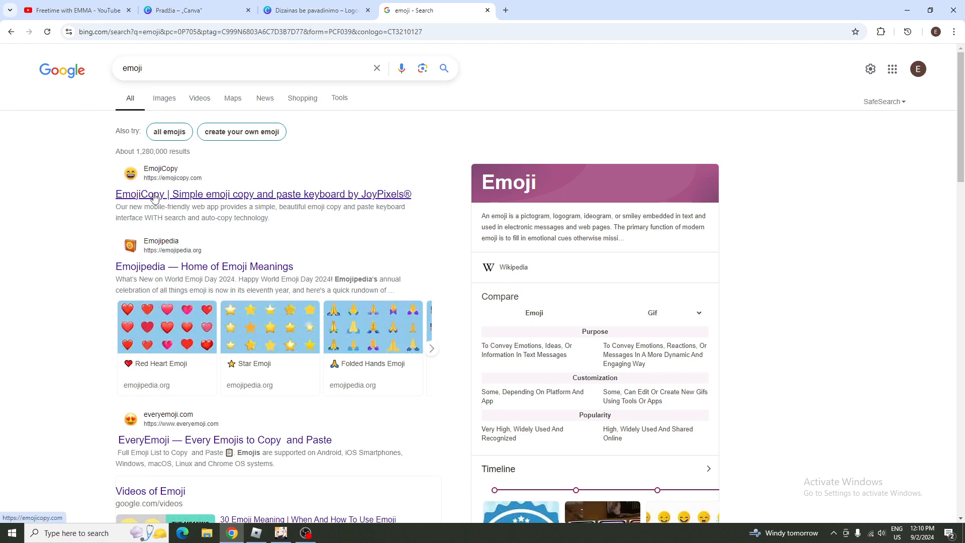
click(155, 198)
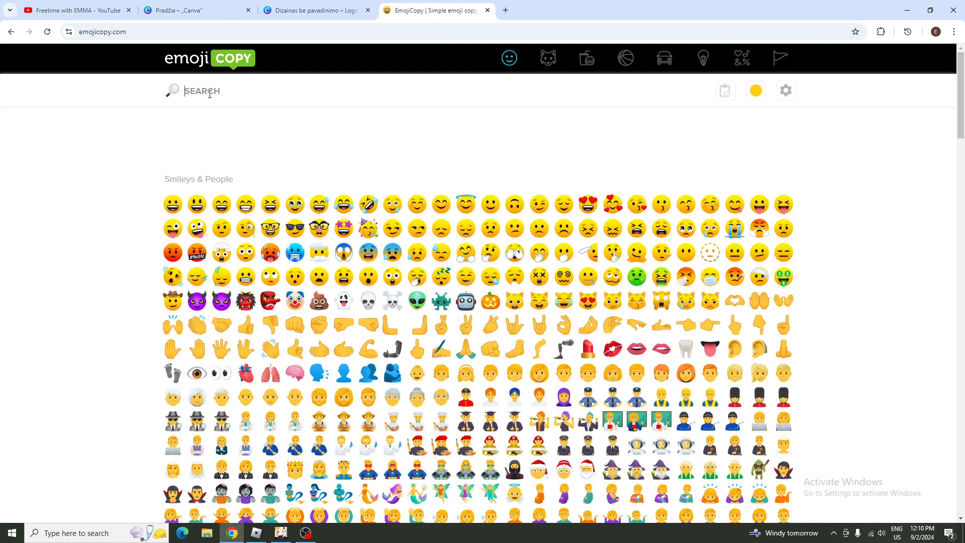
Find the heart-eyes smiley with the search term "heart", copy it, and return to the Canva logo design
text(heart)
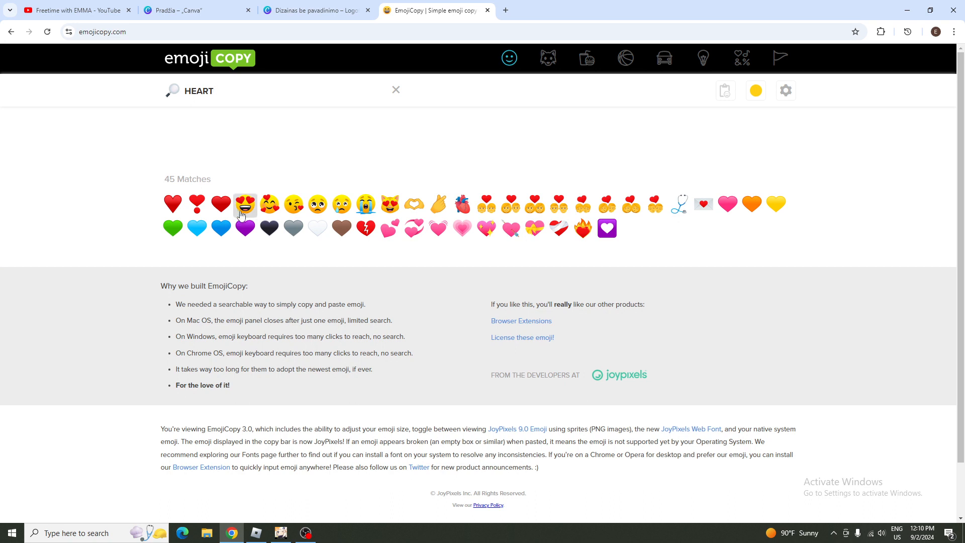
click(240, 210)
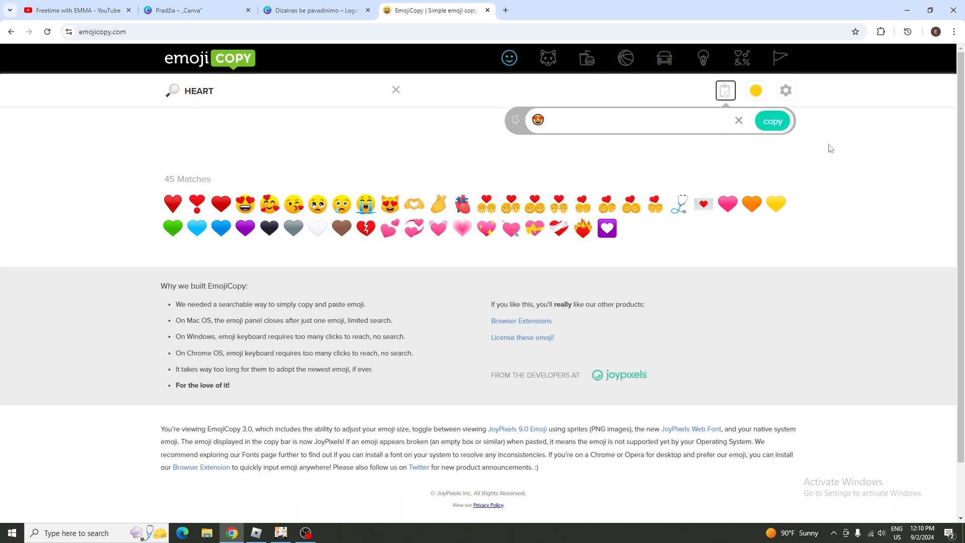
click(772, 123)
click(772, 123)
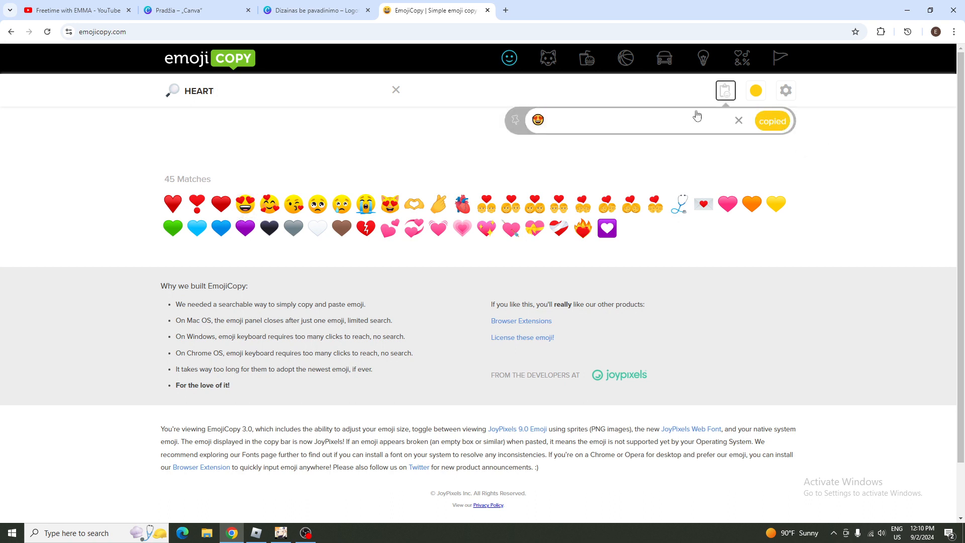
click(314, 10)
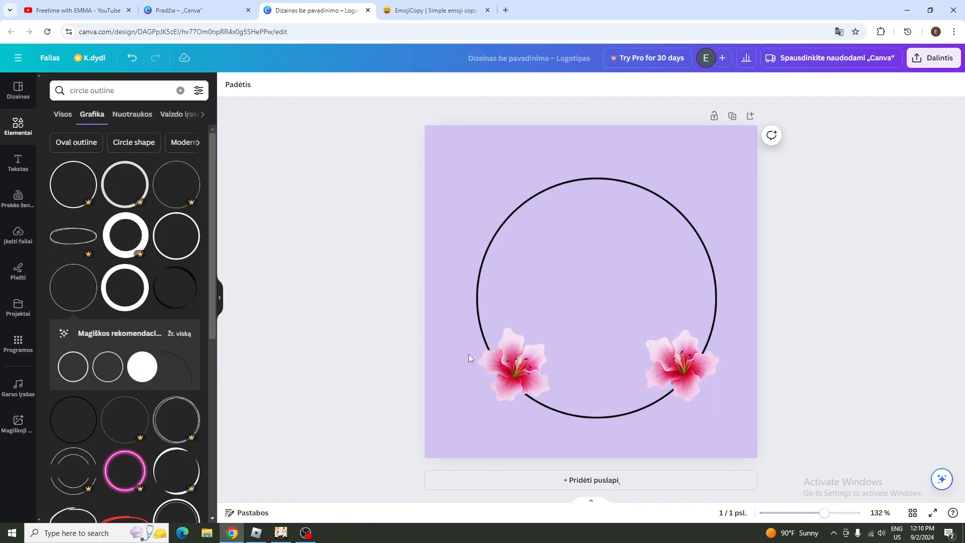
Paste the heart-eyes emoji, enlarge it to a font size of about 47.4, and place it midway between the two flowers
key(ctrl+v)
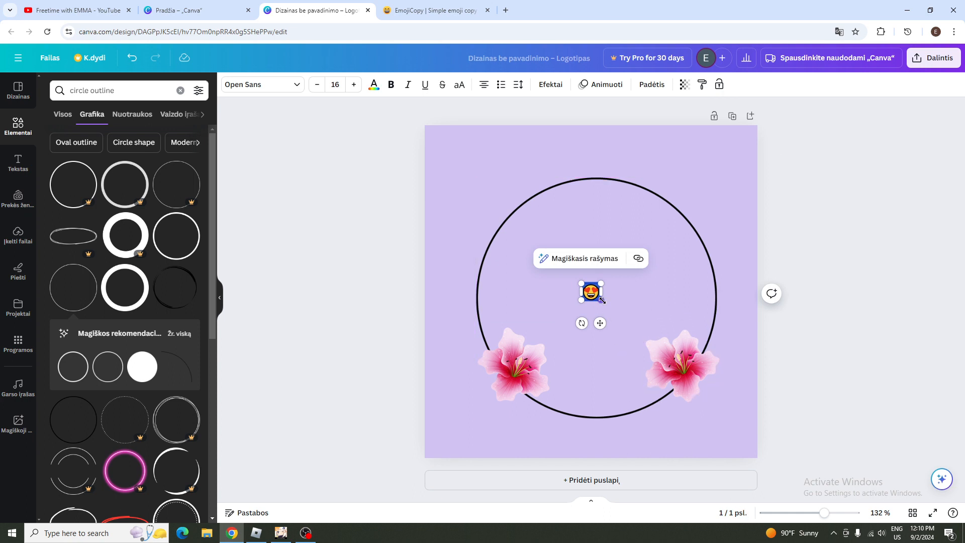
drag(601, 300, 593, 358)
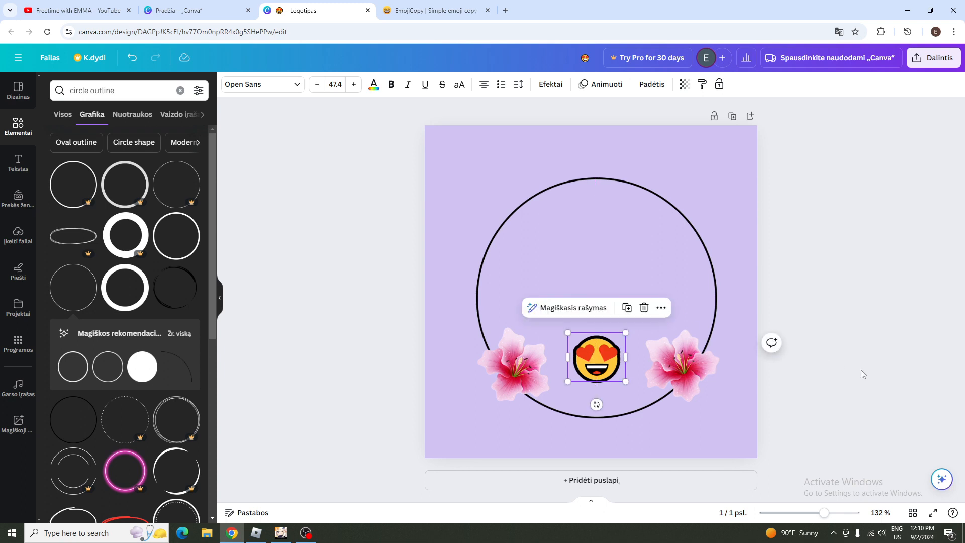
click(828, 364)
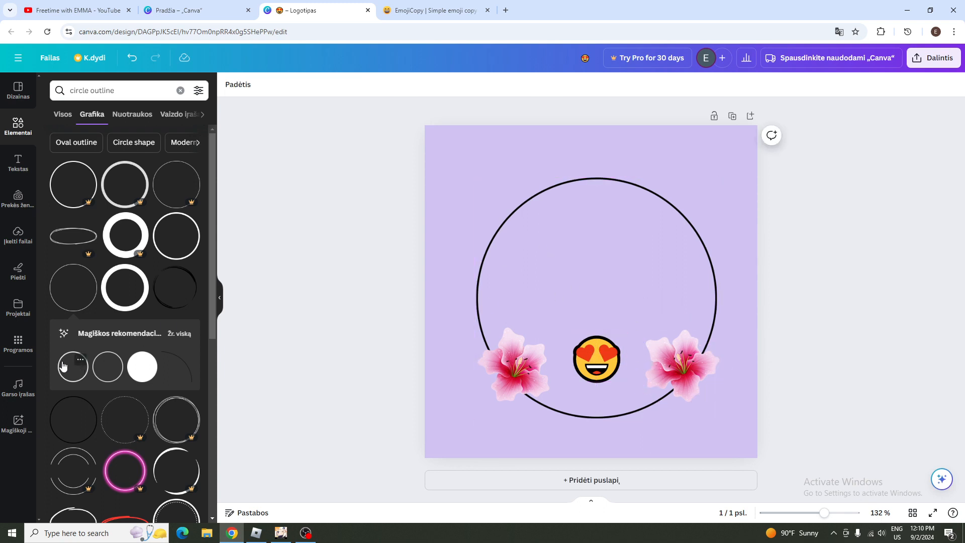
Search the text styles for "sparkle" and add the yellow neon "Sparkle" lettering to the page
click(18, 174)
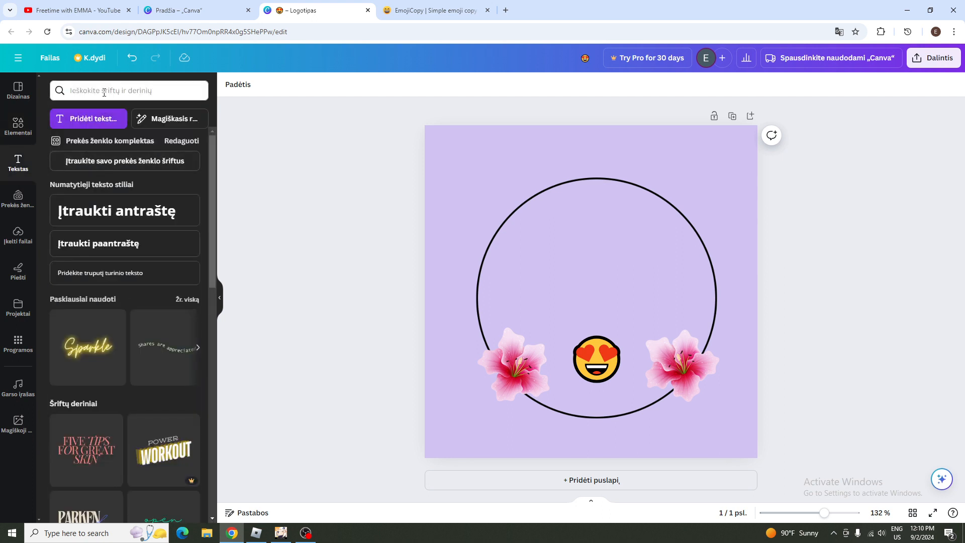
scroll(41, 262, down, 3)
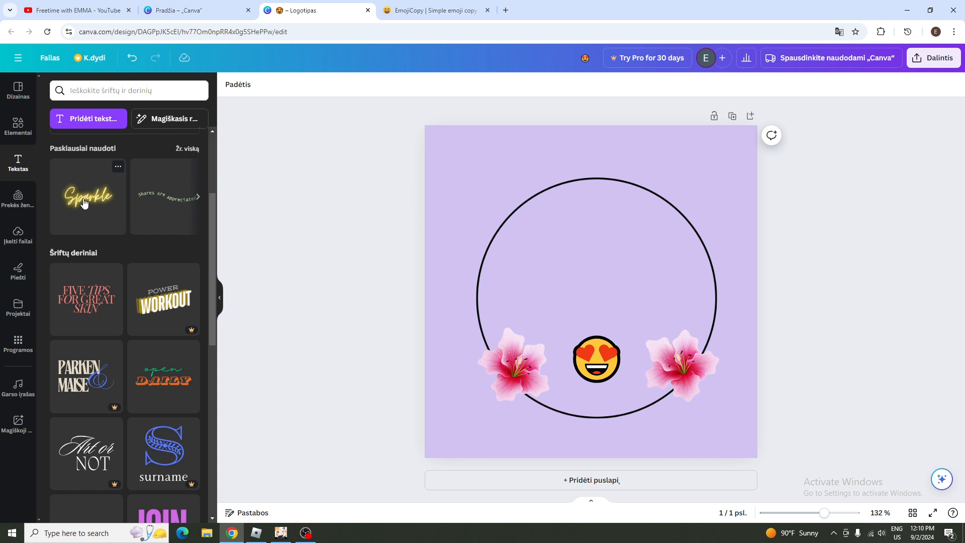
click(122, 93)
text(sp)
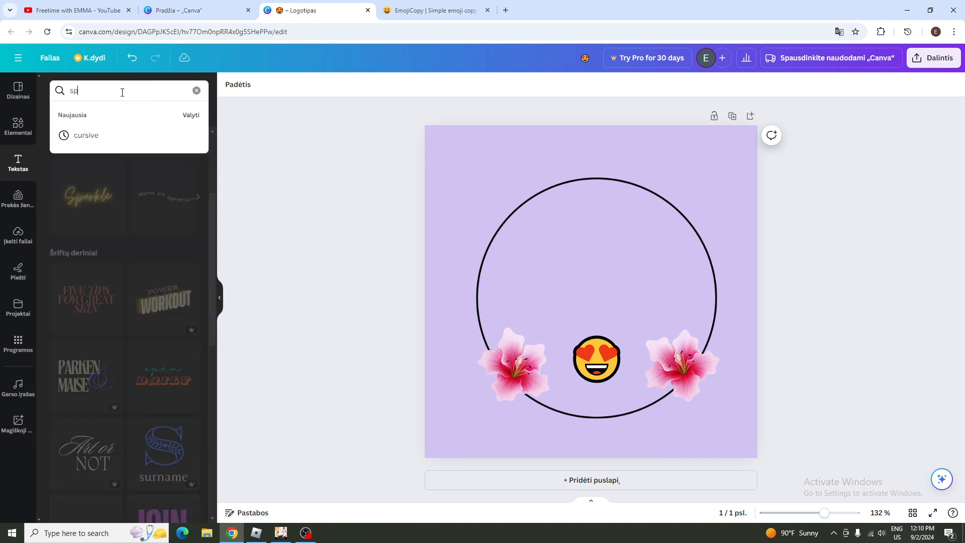
text(arkle)
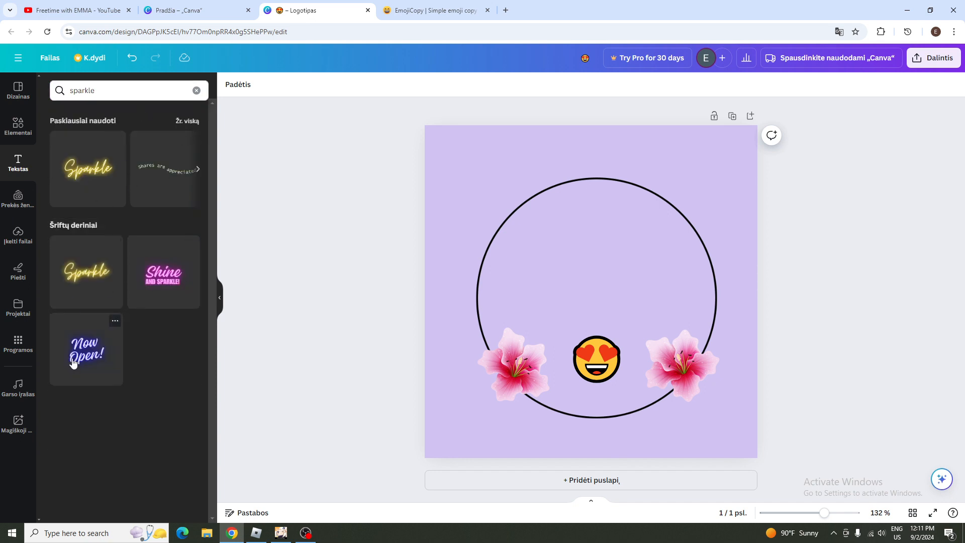
click(72, 289)
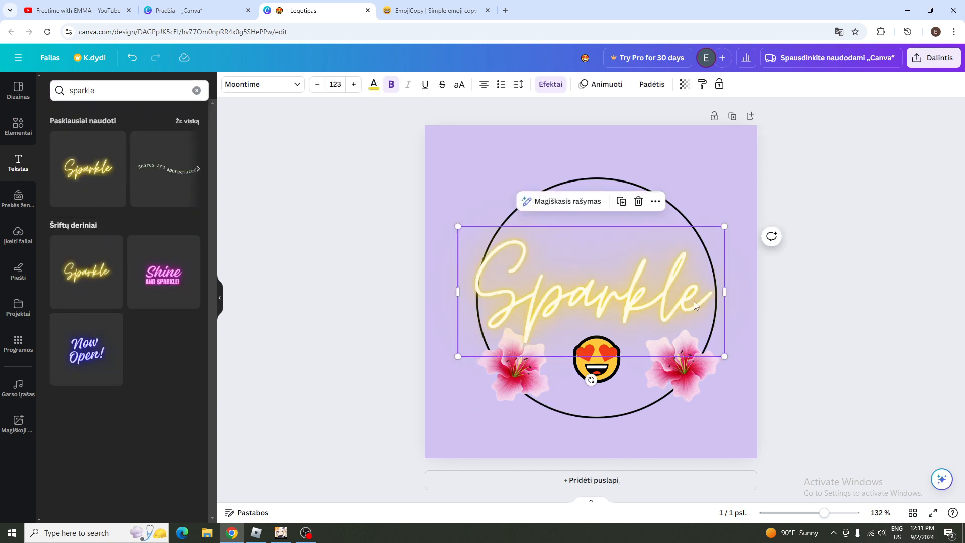
Replace the neon lettering with "Flower store of" followed by "LOVE" on a new line
key(BackSpace)
key(BackSpace)
key(BackSpace)
key(BackSpace)
key(BackSpace)
key(BackSpace)
key(BackSpace)
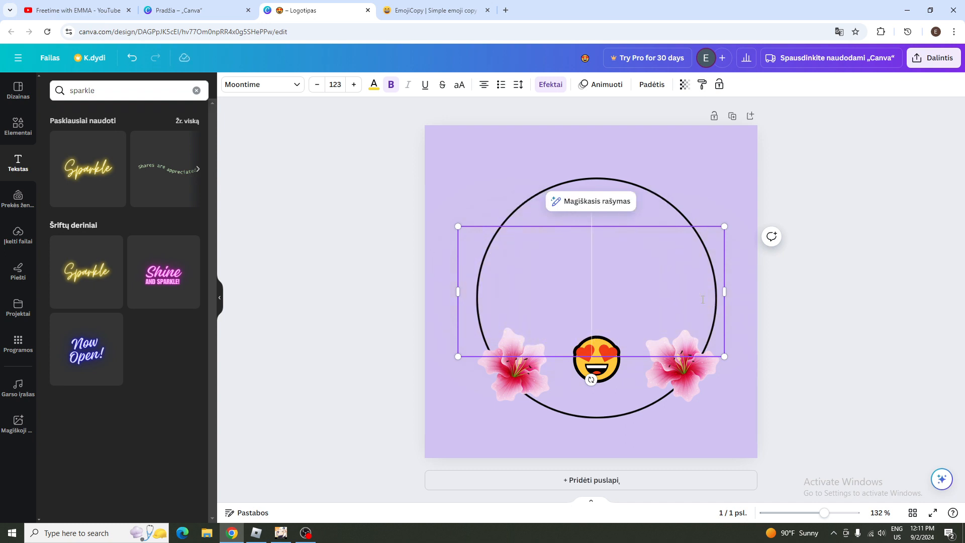
text(Flowre)
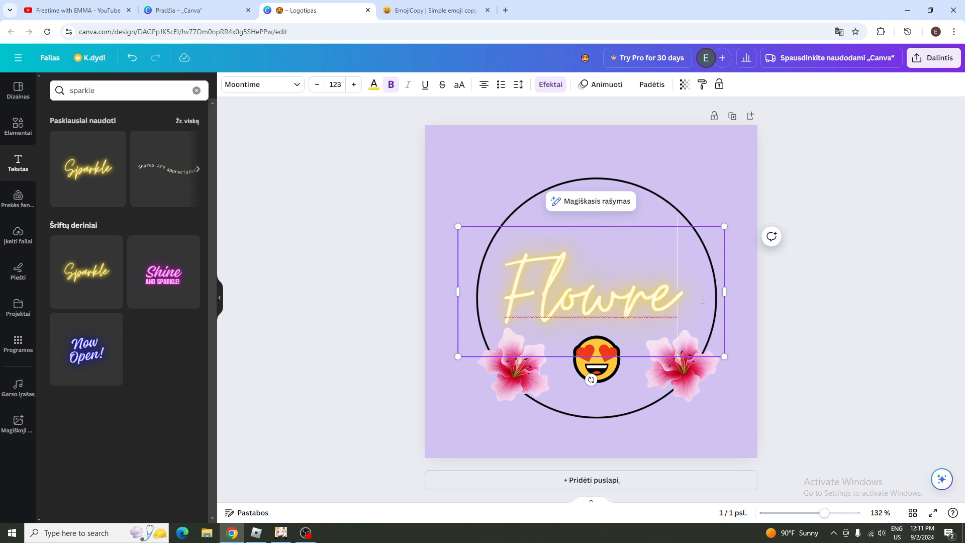
key(BackSpace)
key(BackSpace)
key(BackSpace)
text(wer)
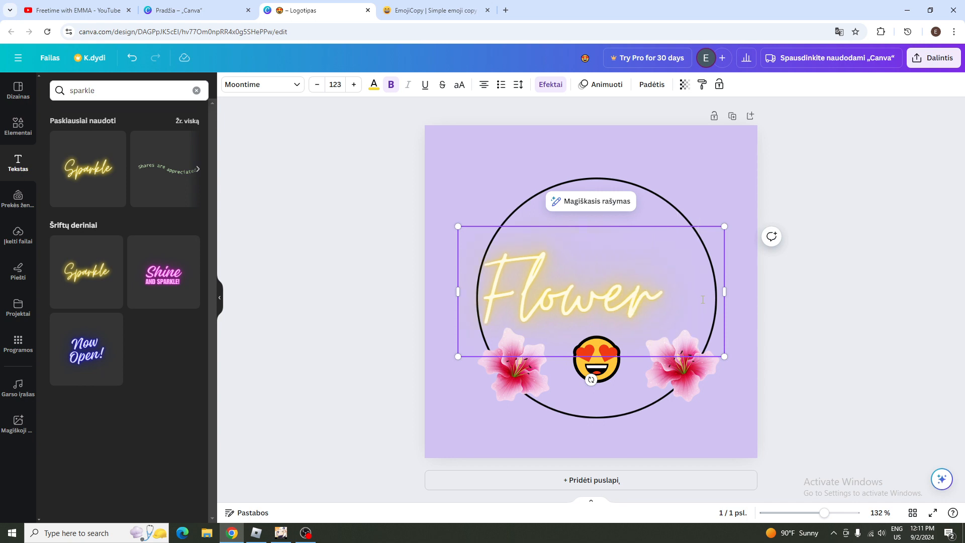
text( store)
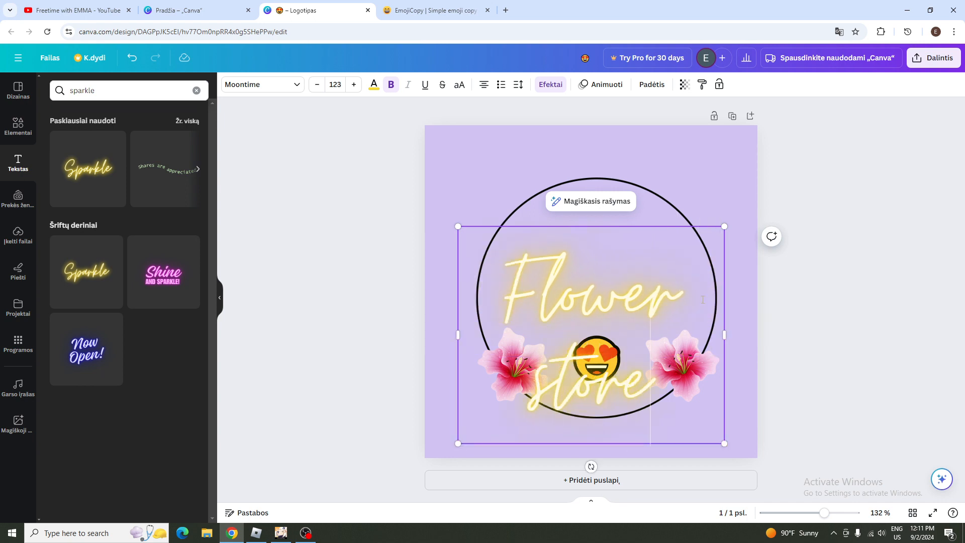
text( of)
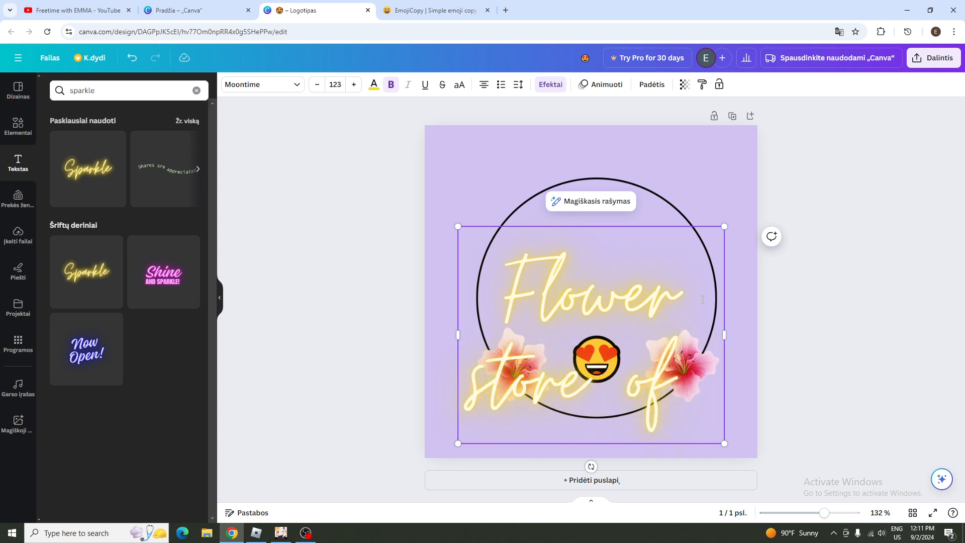
key(Return)
text(LOVE)
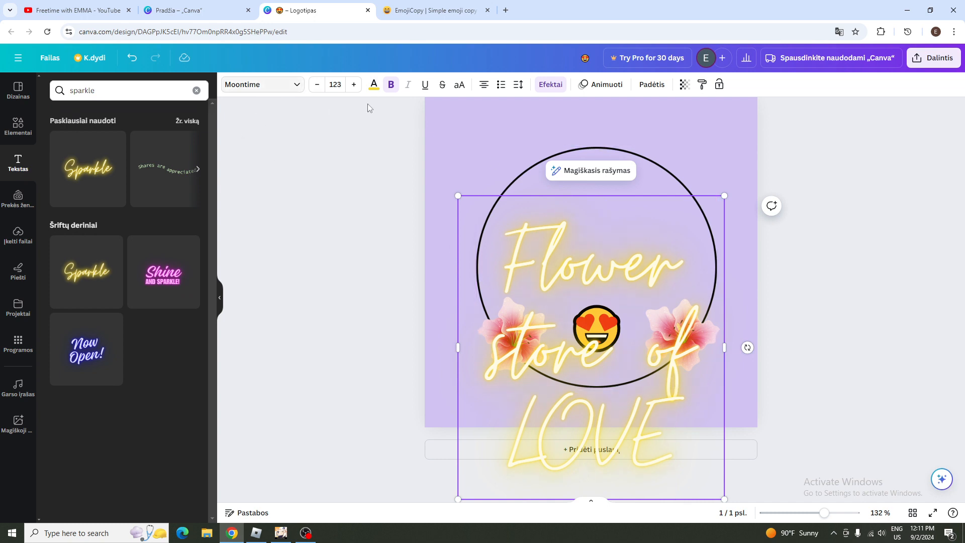
Enlarge the neon text to size 130 and widen its box until "Flower store of" fits on one line
drag(457, 195, 426, 191)
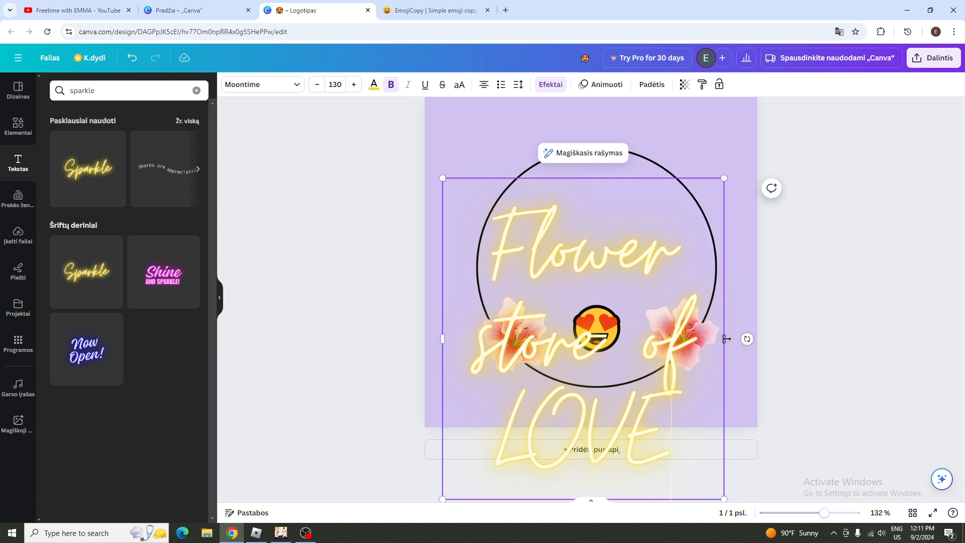
drag(723, 338, 898, 362)
drag(766, 345, 843, 430)
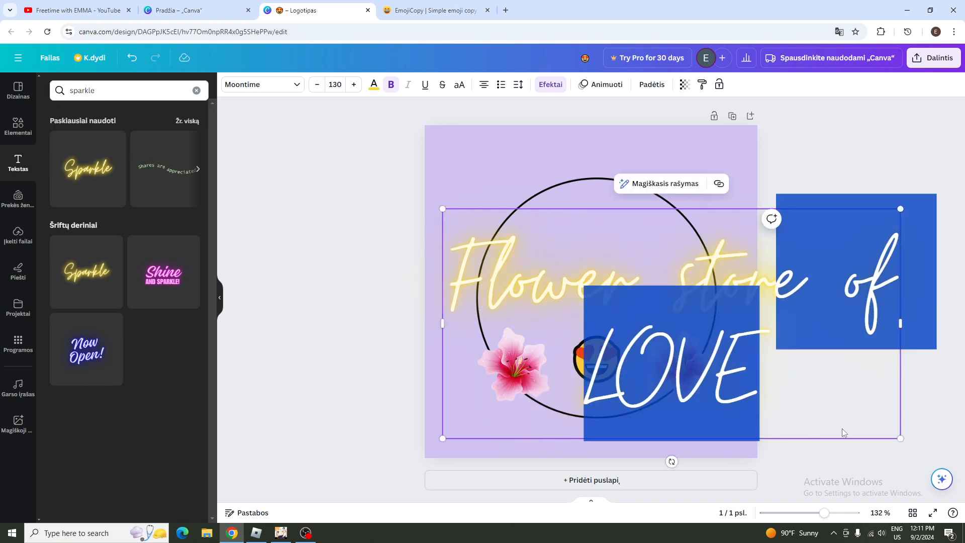
click(872, 459)
Recolour the neon text with the medium light pink from the flower photo's colours and change its font to TAN Pearl
click(665, 346)
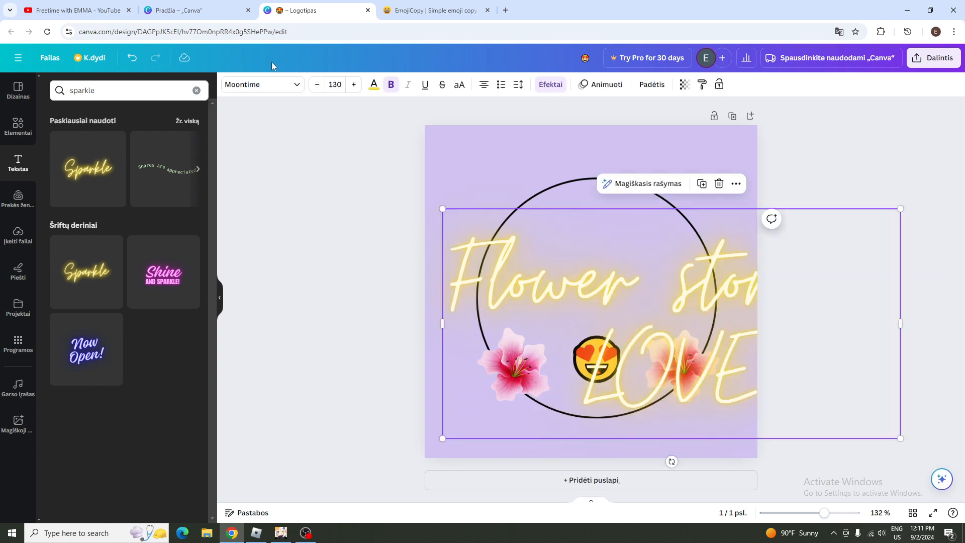
click(374, 86)
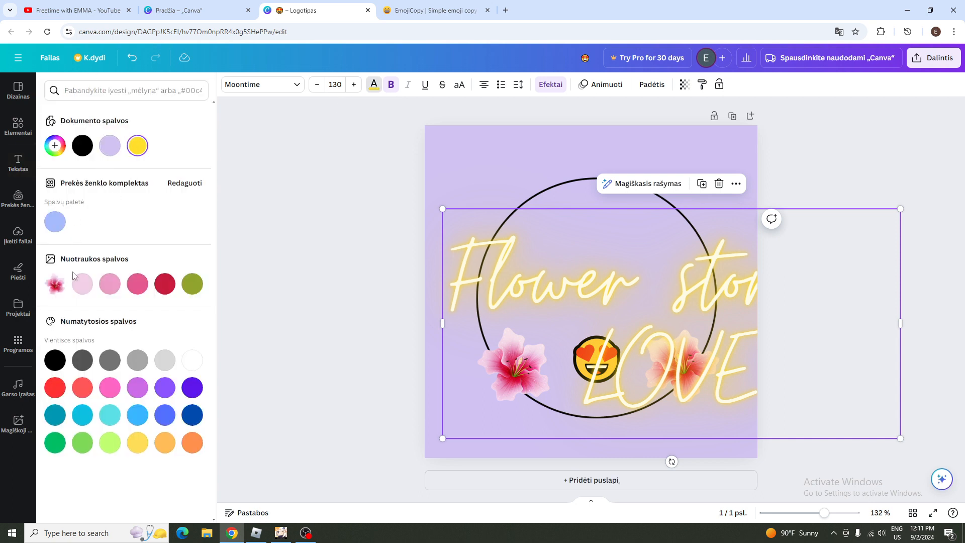
click(109, 285)
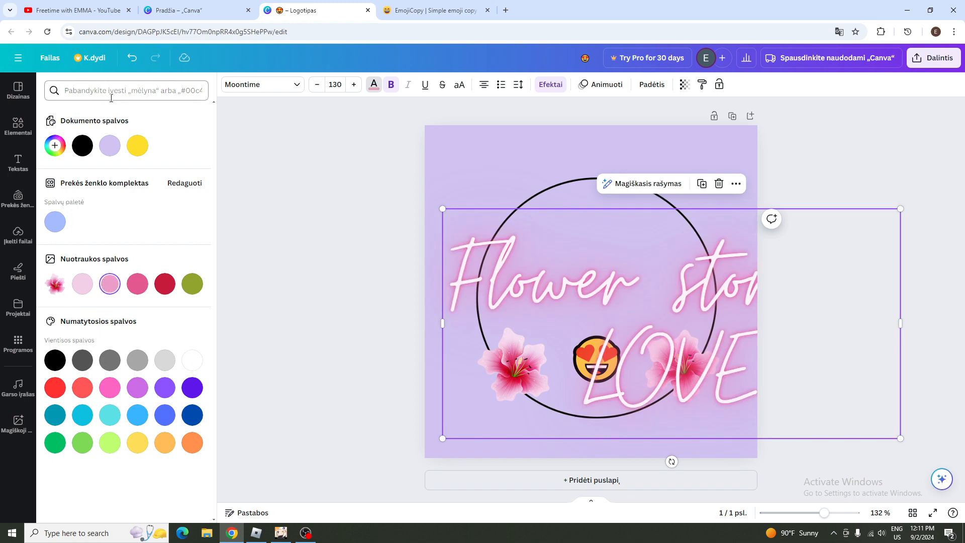
click(295, 88)
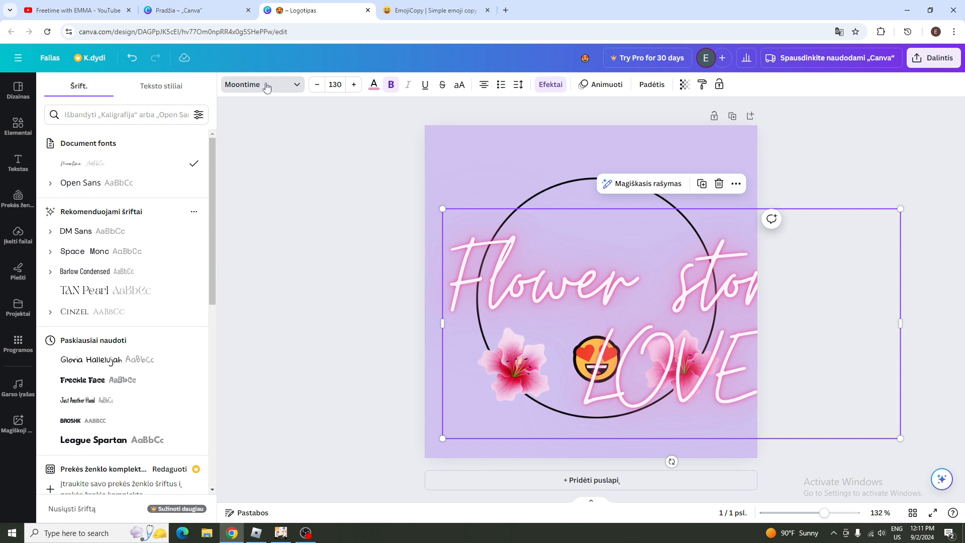
click(130, 291)
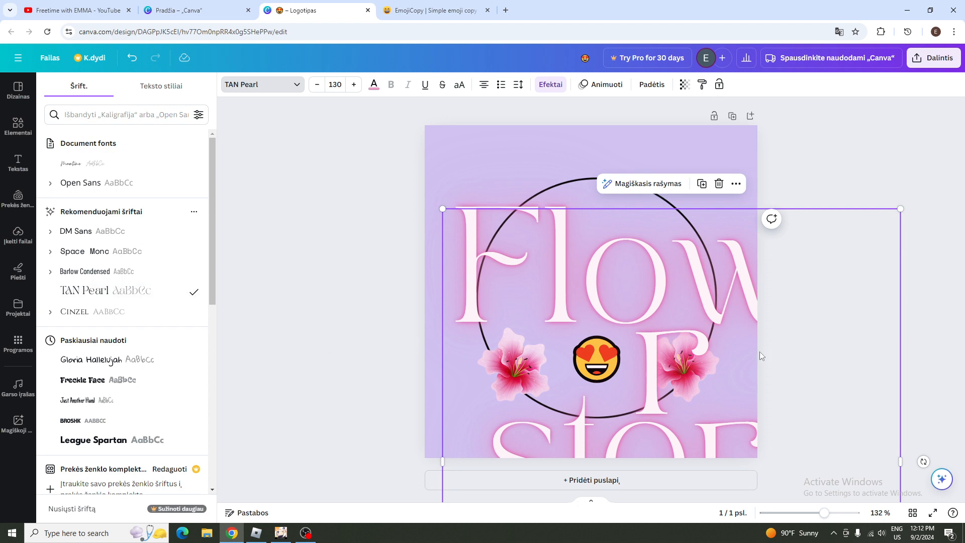
Shrink the neon text to size 95.4 and widen its box until "store of" fits on one line
drag(653, 356, 517, 97)
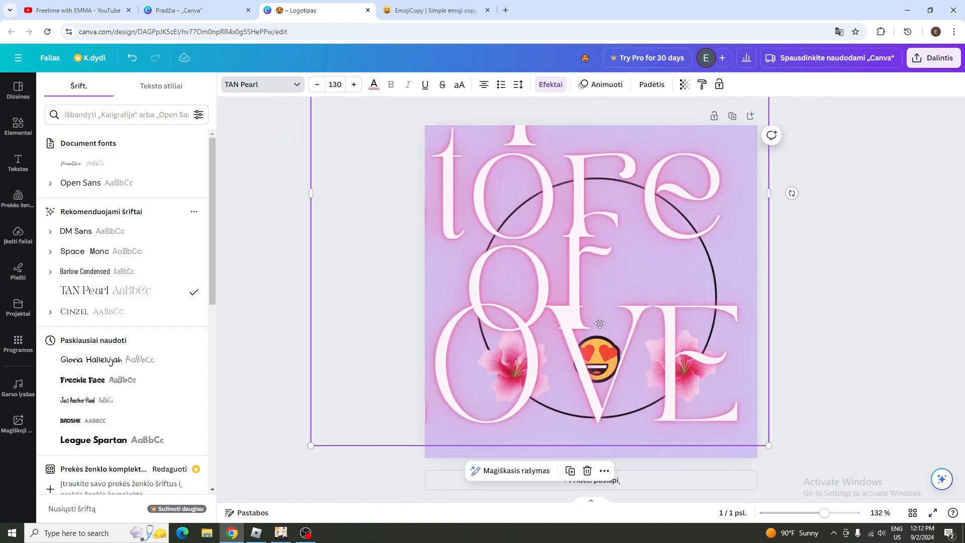
drag(600, 323, 568, 280)
drag(736, 403, 615, 271)
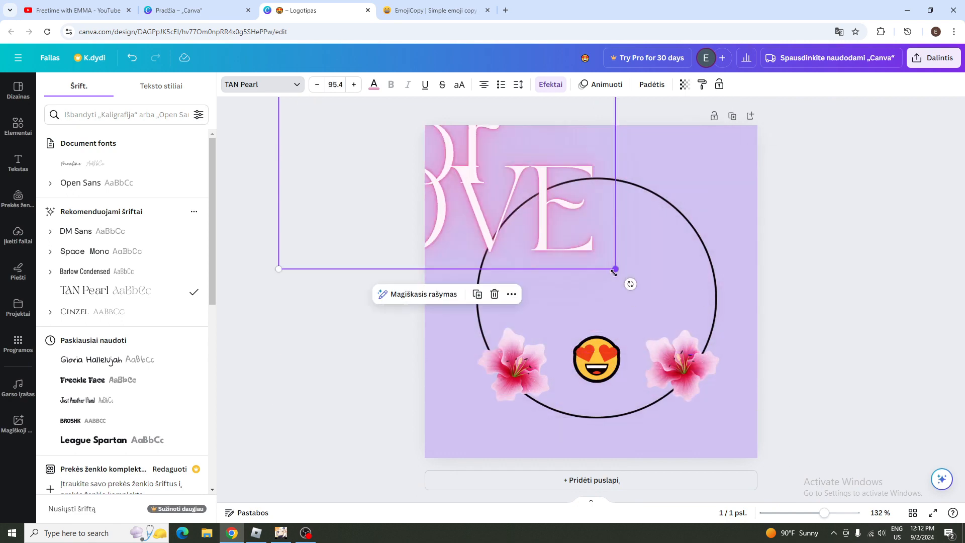
drag(472, 165, 486, 357)
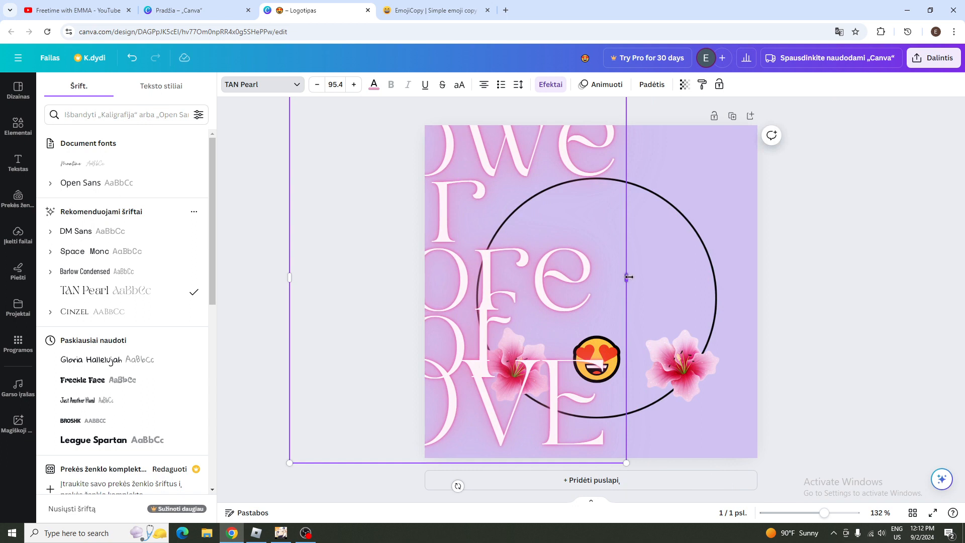
drag(629, 277, 960, 295)
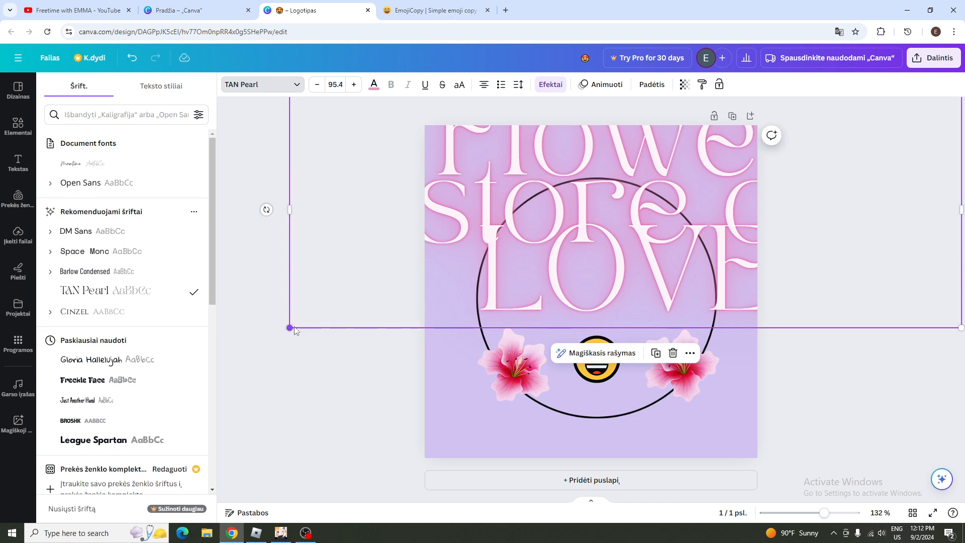
Shrink the neon text to size 42.5 and centre it inside the circle above the emoji
drag(296, 330, 619, 212)
drag(693, 184, 498, 305)
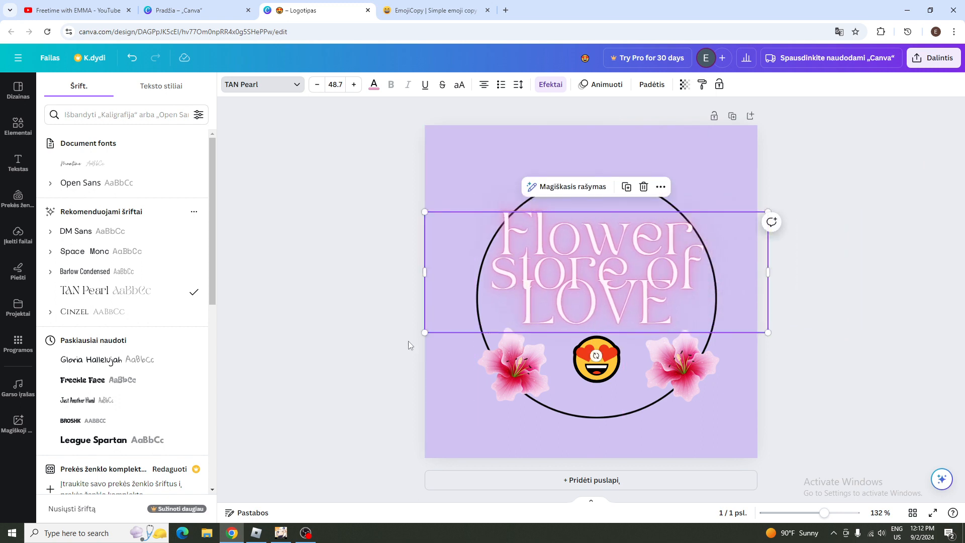
drag(425, 332, 468, 317)
drag(613, 265, 599, 273)
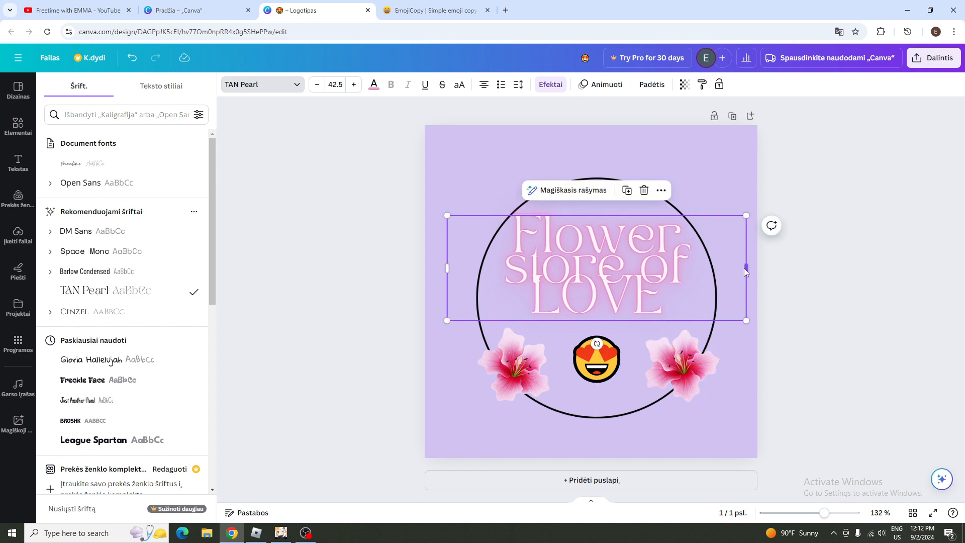
Adjust the text box's width and scale to give three lines at size 35.5, placed inside the circle's upper half
drag(745, 269, 814, 279)
drag(452, 287, 515, 301)
drag(674, 267, 625, 261)
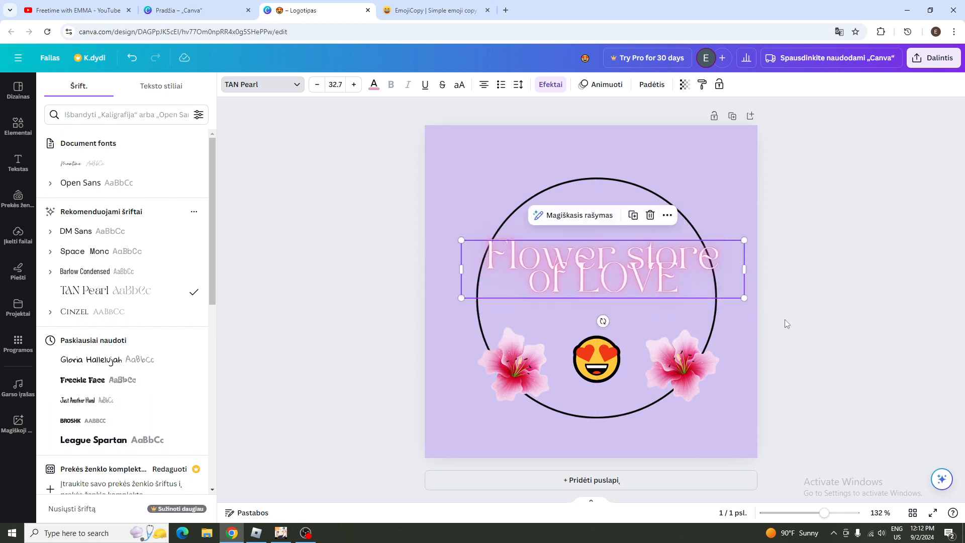
drag(746, 267, 676, 268)
drag(566, 270, 591, 249)
drag(698, 298, 717, 305)
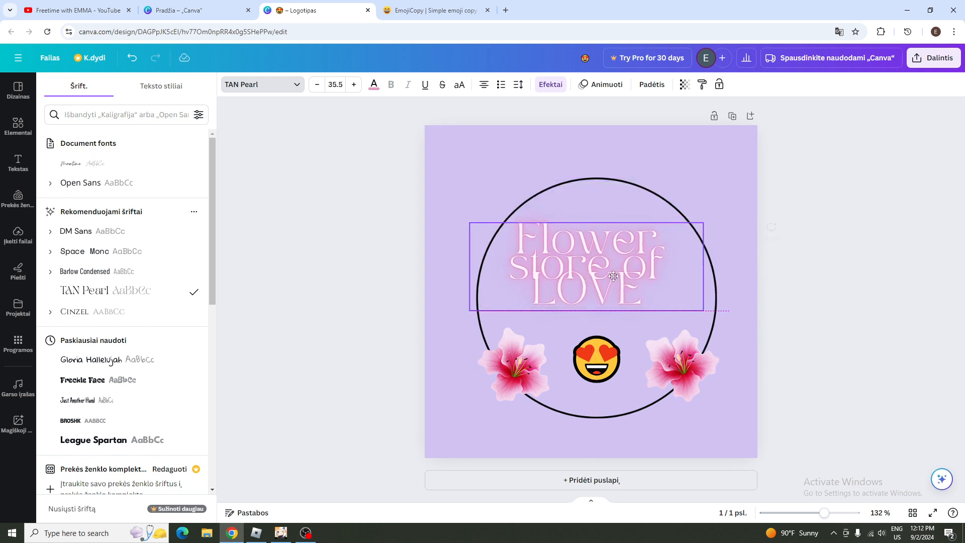
drag(626, 268, 617, 273)
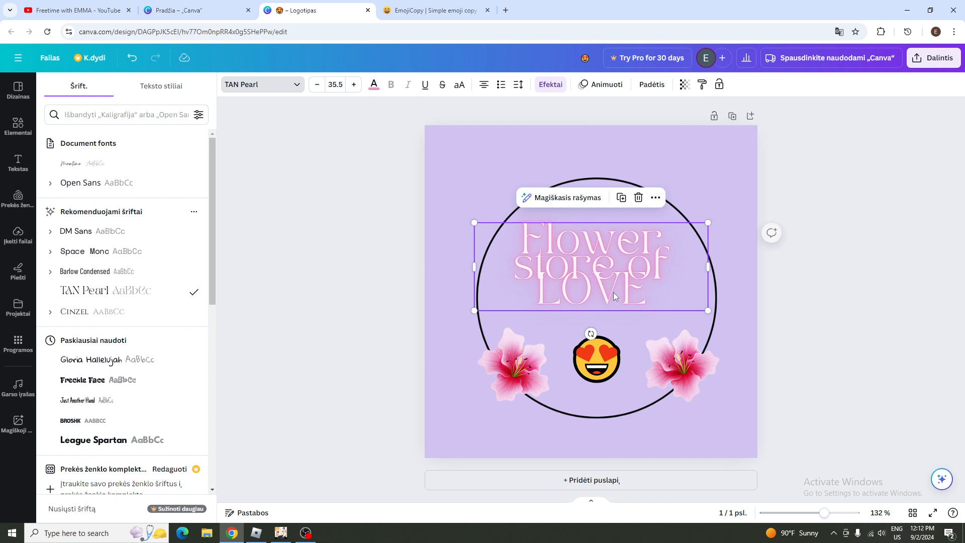
Delete the heart-eyes emoji from the logo and copy a red heart emoji from the EmojiCopy site
click(598, 357)
click(643, 308)
click(429, 6)
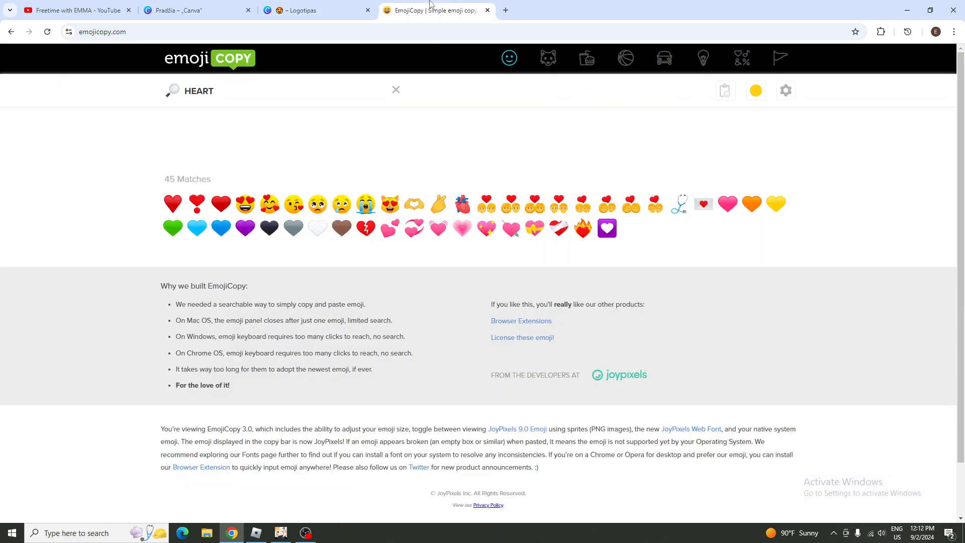
click(221, 209)
click(771, 124)
Paste the red heart into the Canva logo, enlarge it to size 51.8, and place it midway between the two flowers
click(354, 11)
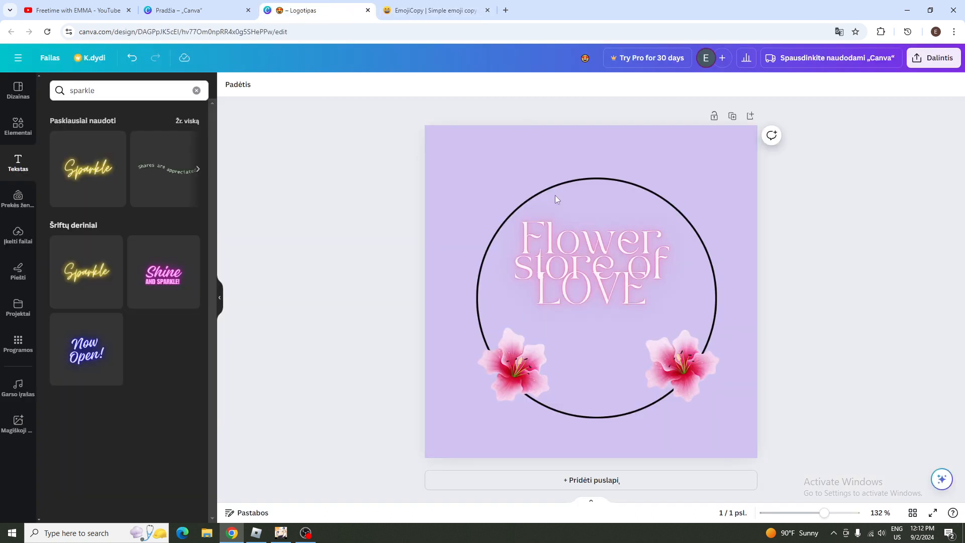
key(ctrl+v)
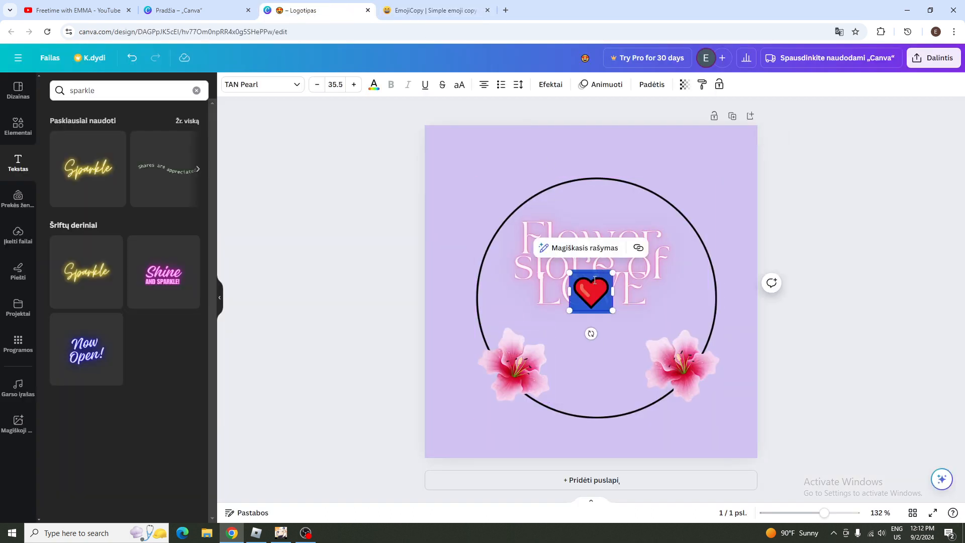
click(714, 301)
click(588, 294)
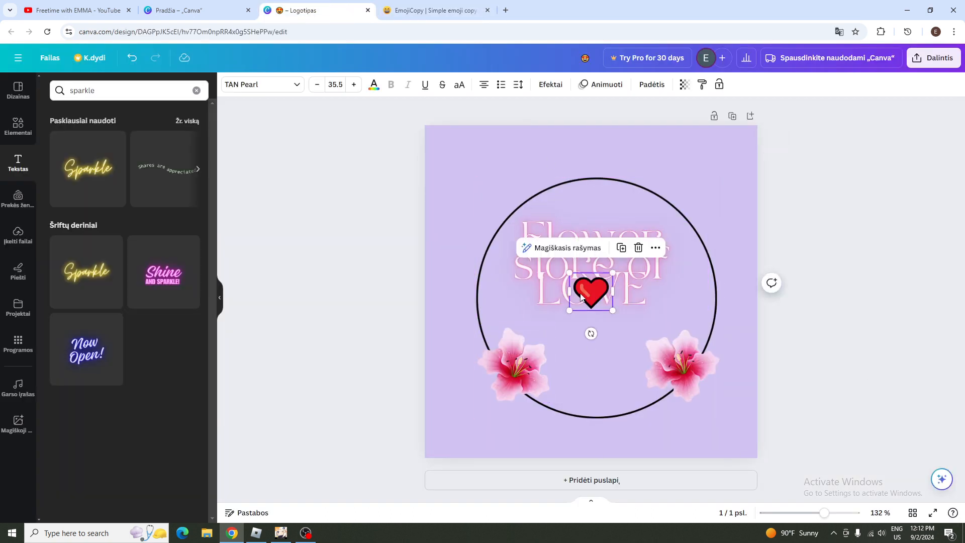
drag(588, 294, 567, 385)
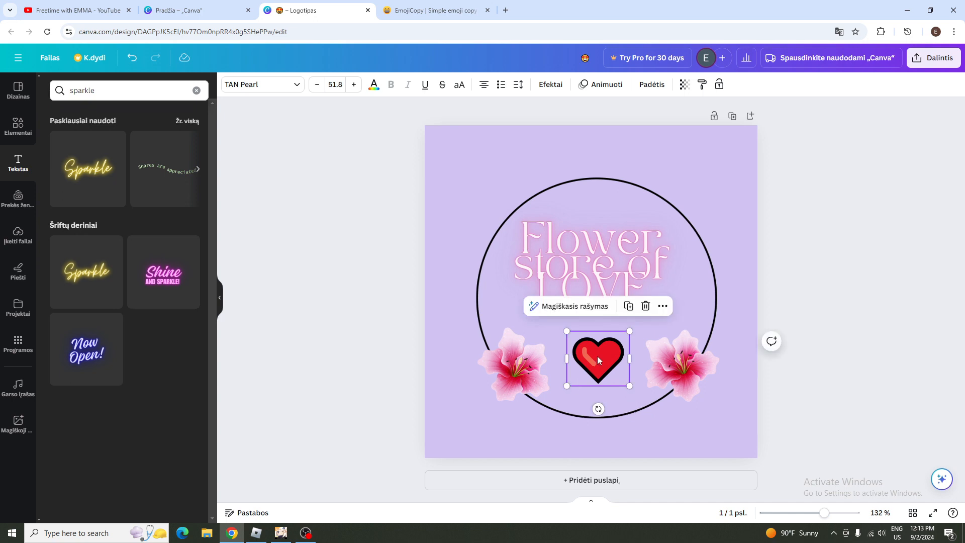
drag(597, 356, 596, 350)
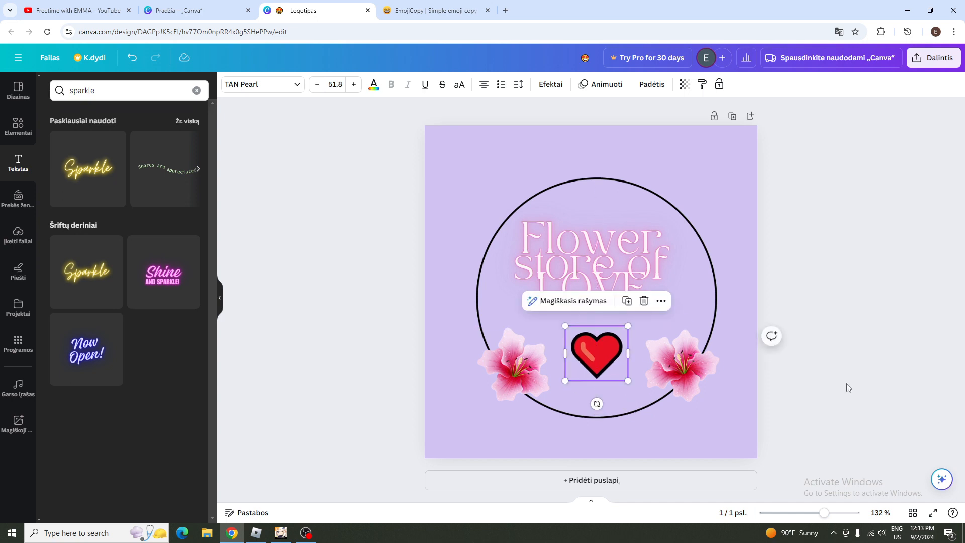
click(807, 351)
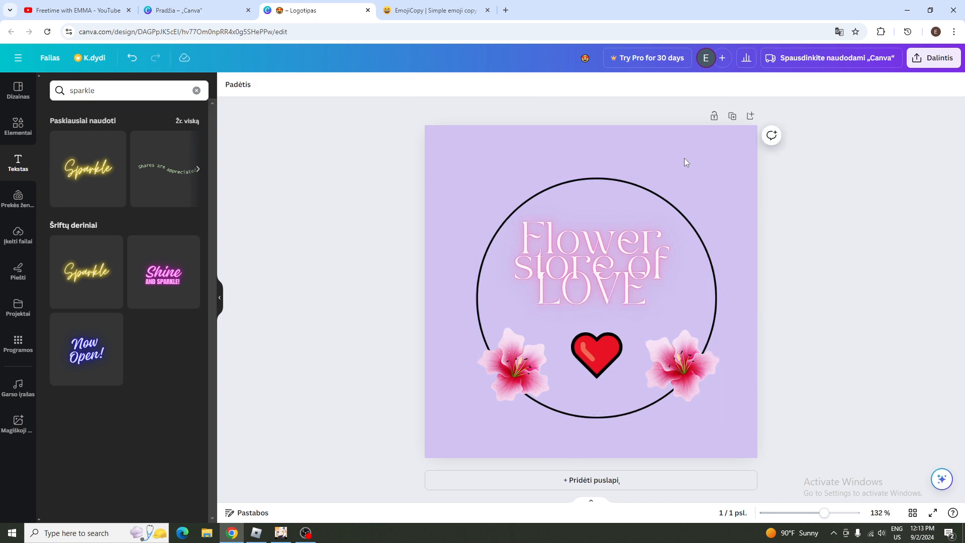
Download the finished logo as a PNG file
click(932, 64)
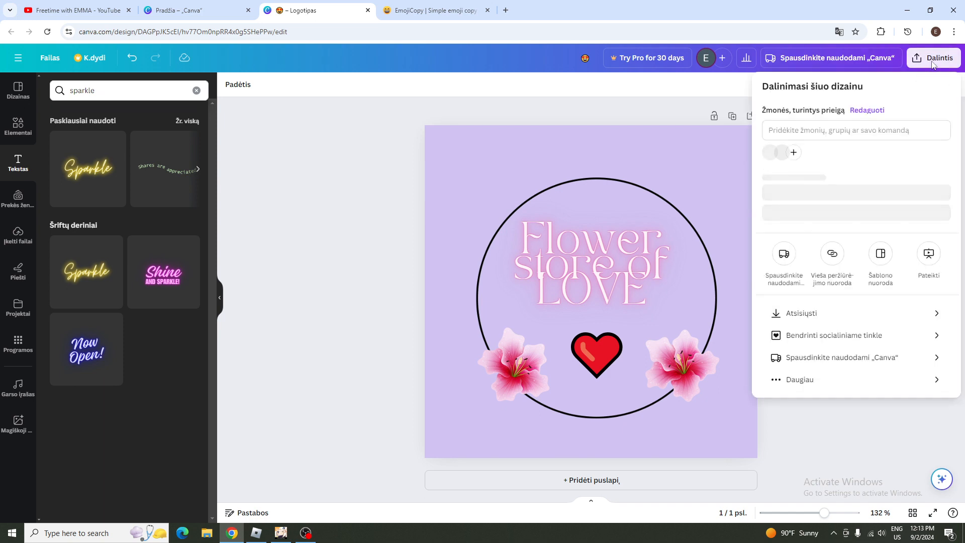
click(820, 327)
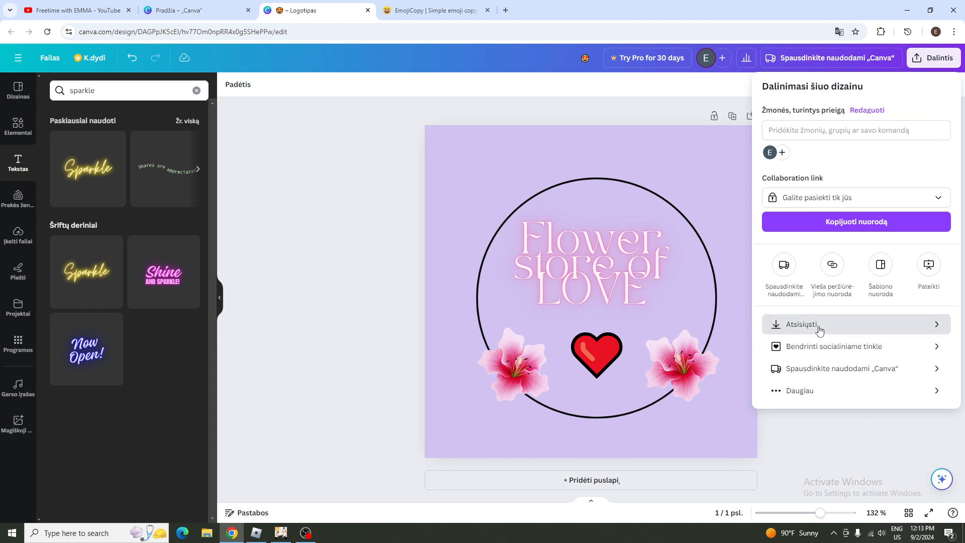
click(837, 265)
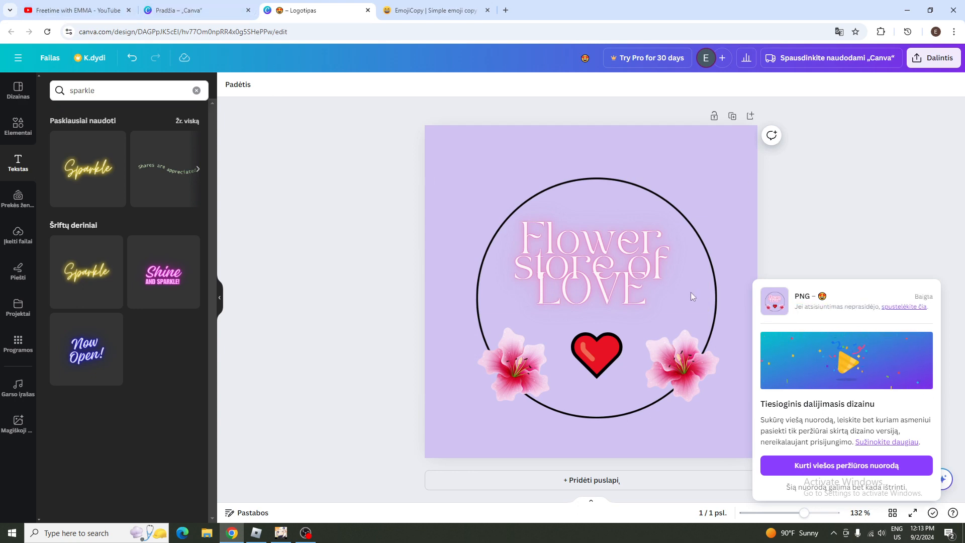
Switch to YouTube and open the branding settings of the channel's customization page in YouTube Studio
click(76, 10)
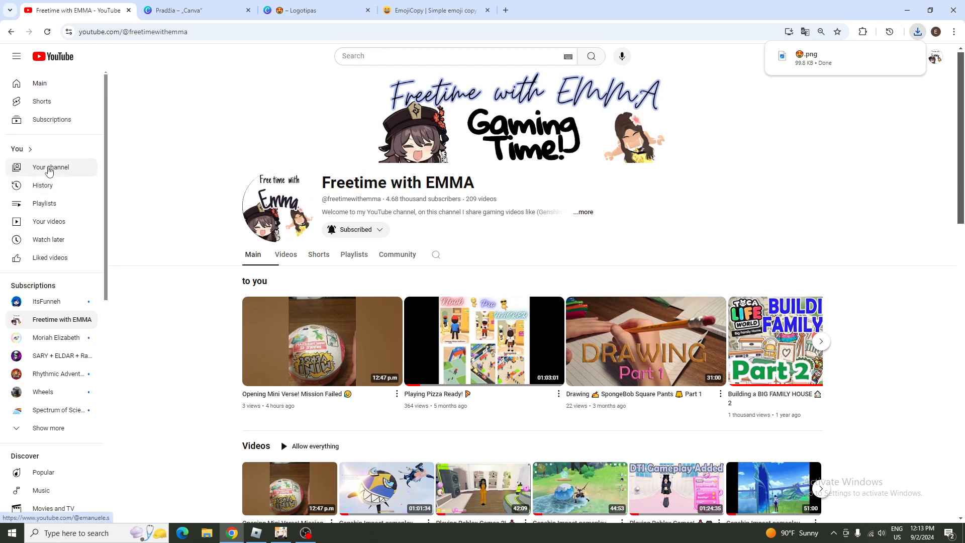
click(46, 229)
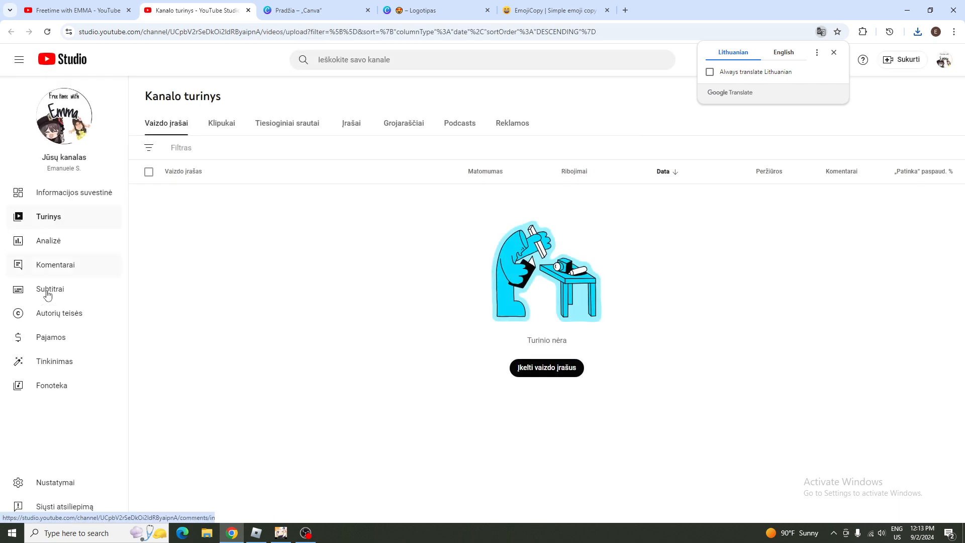
click(35, 364)
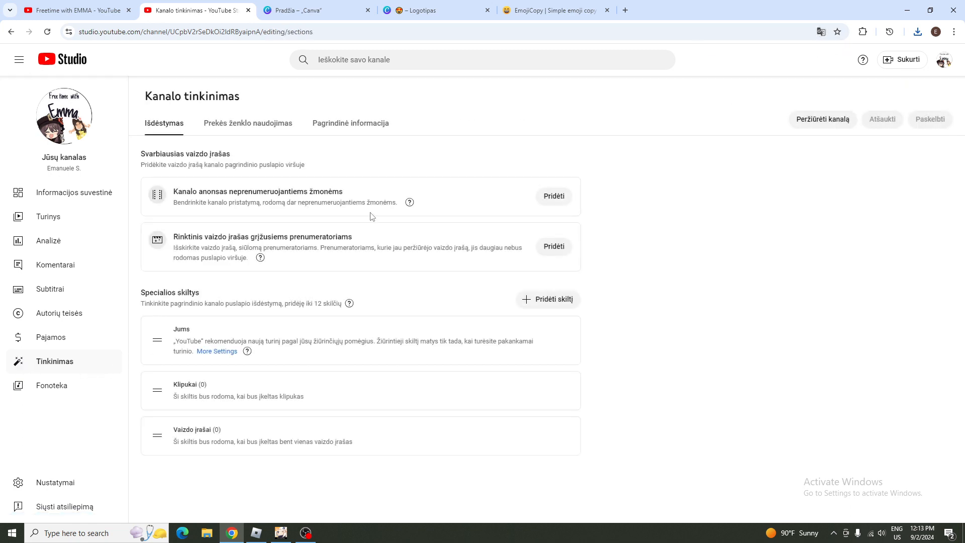
click(258, 123)
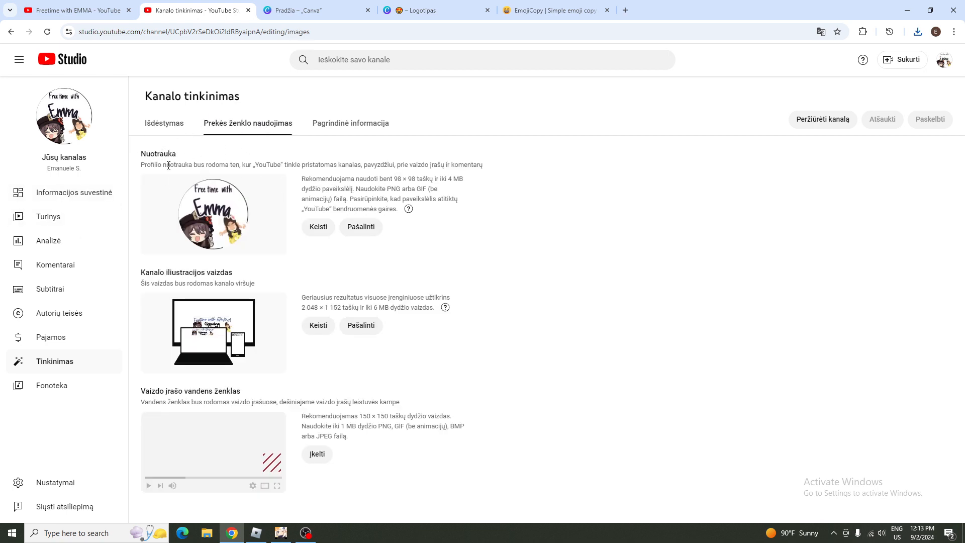
Choose the newly downloaded logo PNG from Downloads as the replacement channel profile picture
click(314, 228)
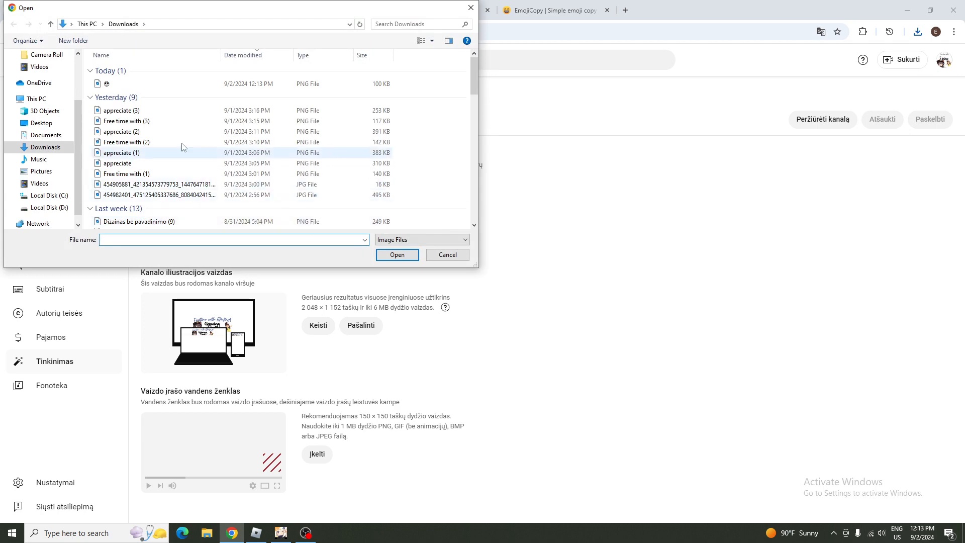
click(122, 85)
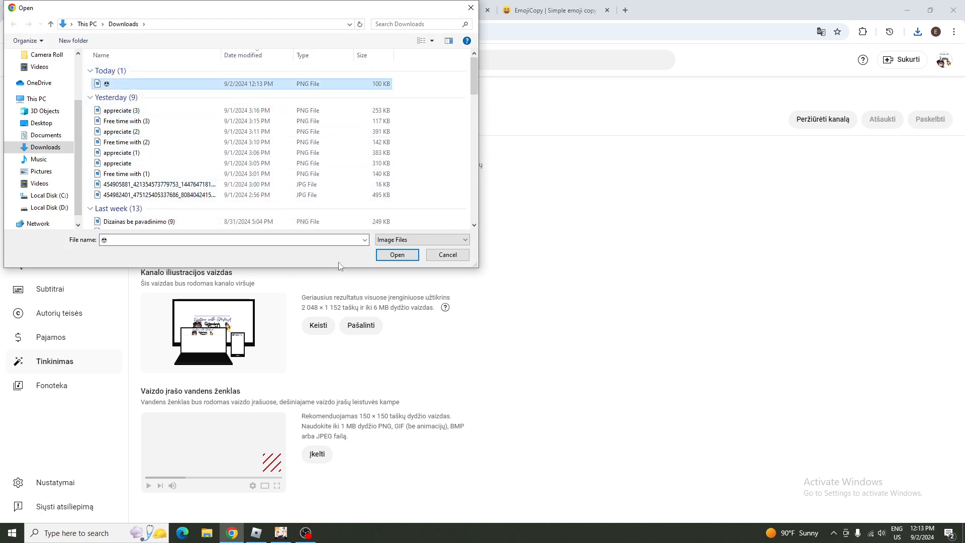
click(395, 255)
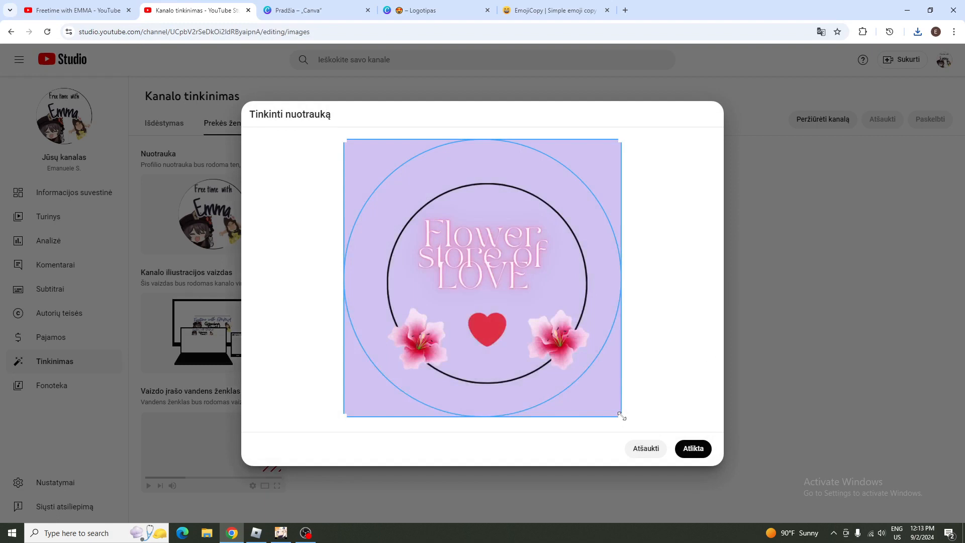
Shrink the profile picture's crop frame and position it so its circle matches the logo's black ring
drag(621, 415, 532, 330)
drag(423, 237, 491, 305)
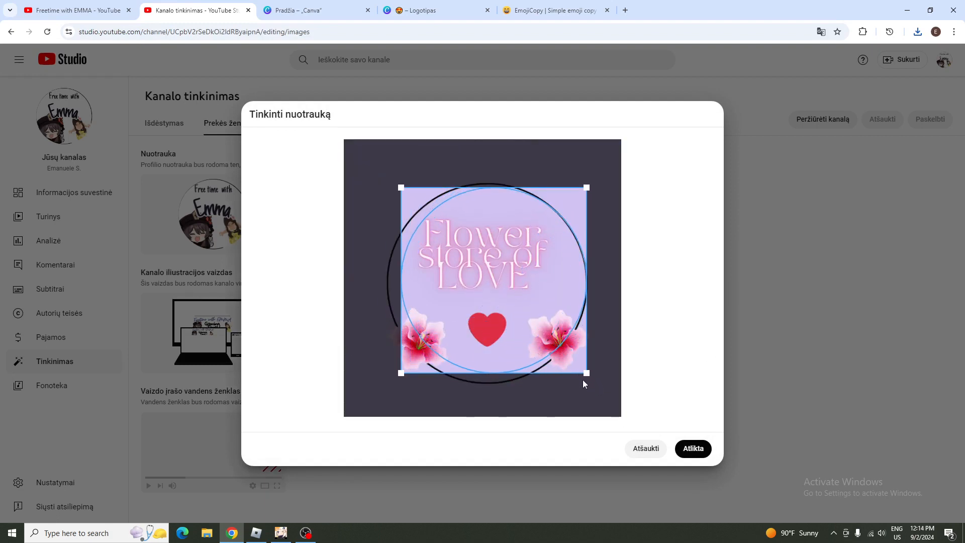
drag(585, 371, 609, 396)
drag(532, 334, 515, 331)
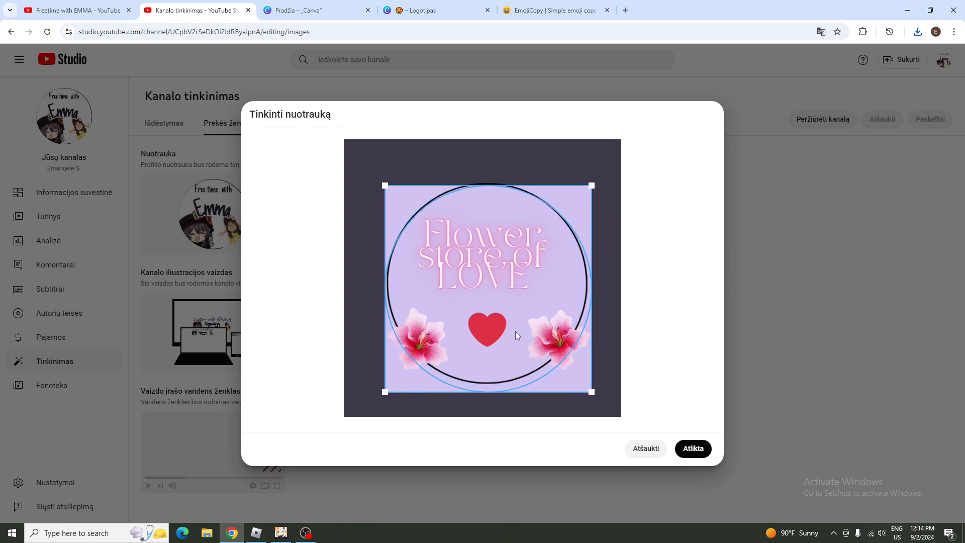
drag(591, 388, 585, 384)
drag(535, 345, 536, 343)
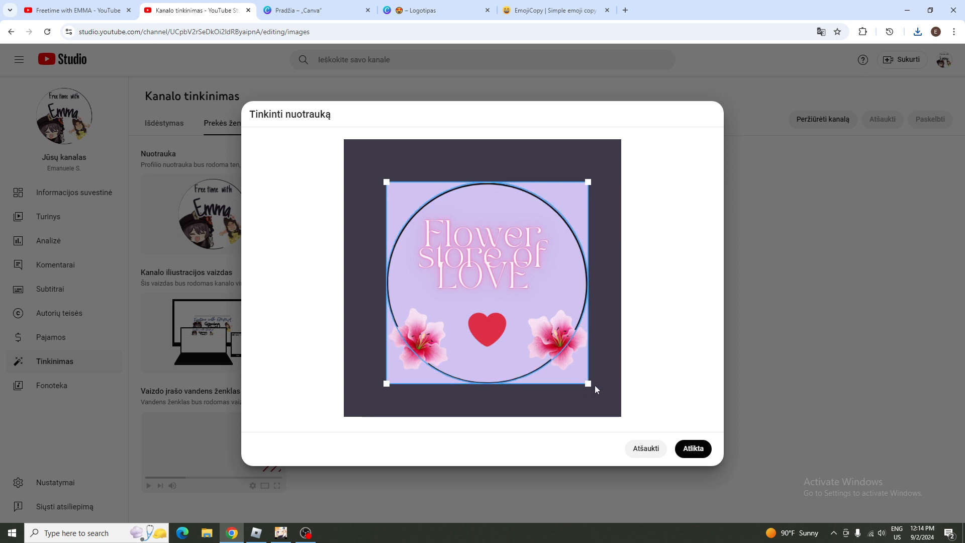
Tighten the crop to just inside the black ring, centre it on the logo, and accept the cropped picture
drag(587, 383, 563, 365)
drag(494, 312, 494, 319)
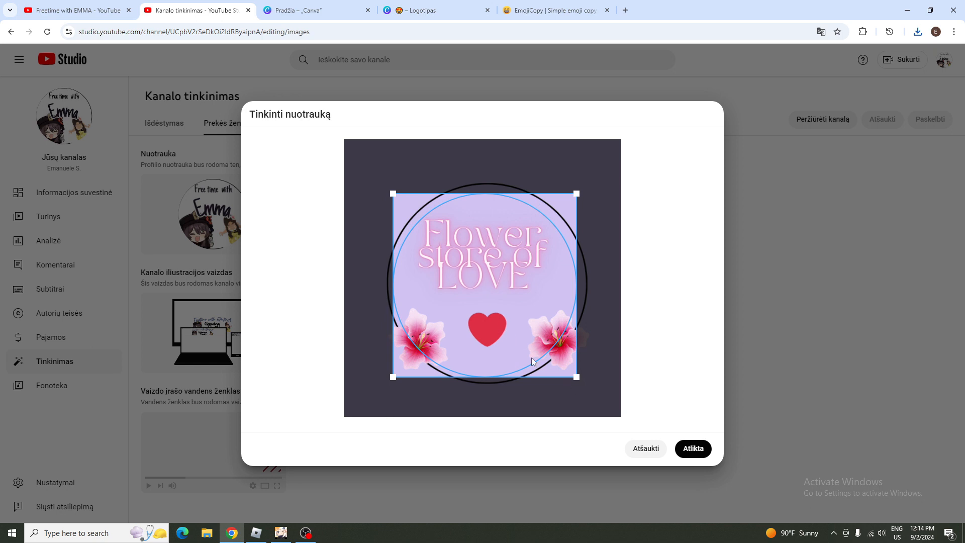
drag(575, 376, 578, 381)
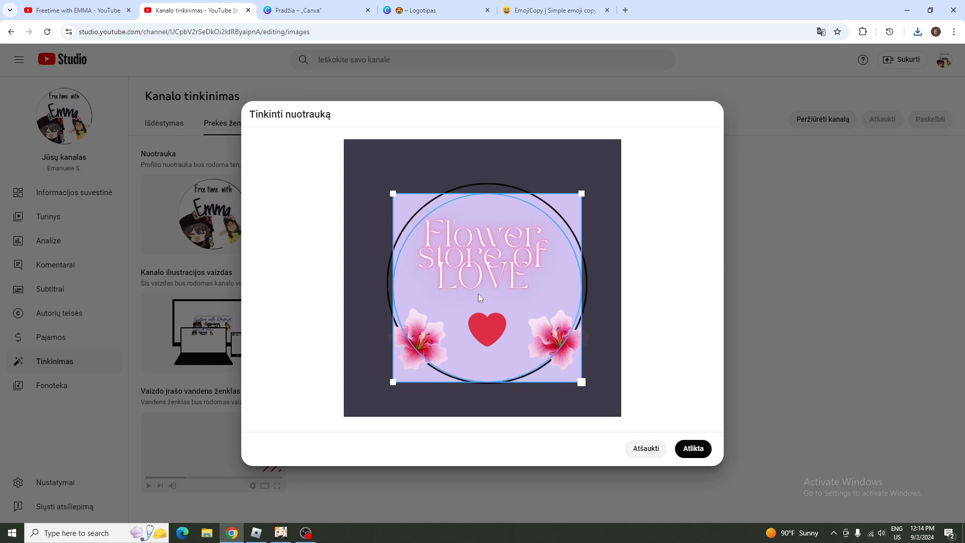
drag(478, 294, 477, 290)
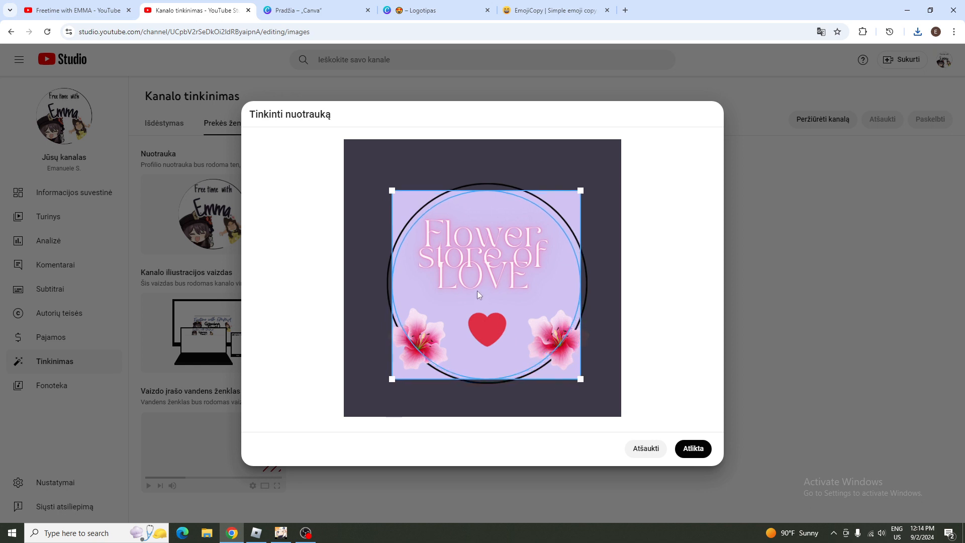
click(697, 451)
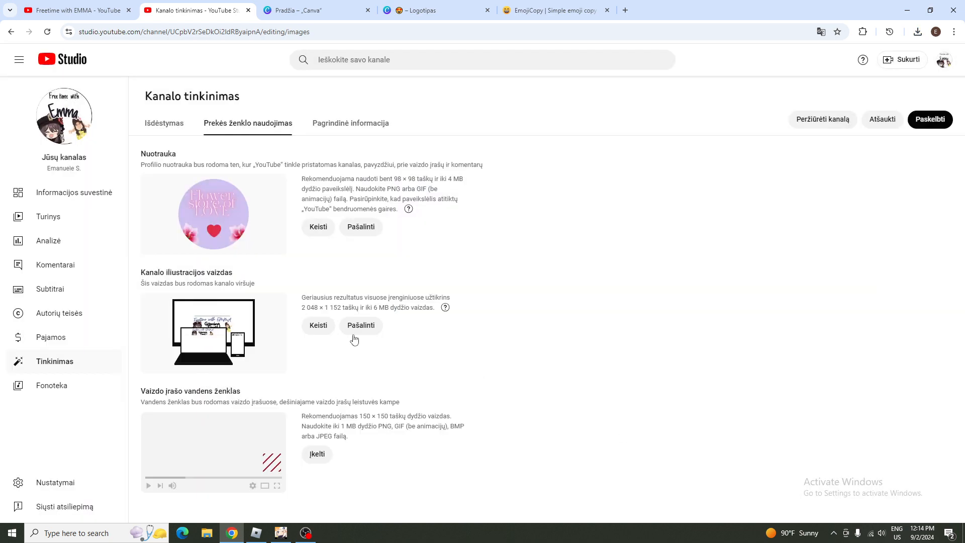
Publish the new profile picture and open the channel page to view it
click(932, 121)
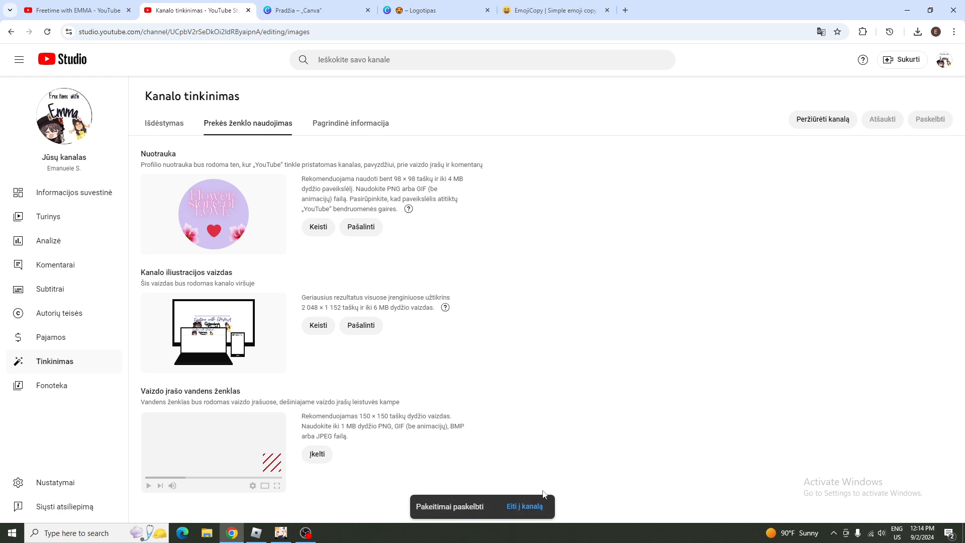
click(520, 506)
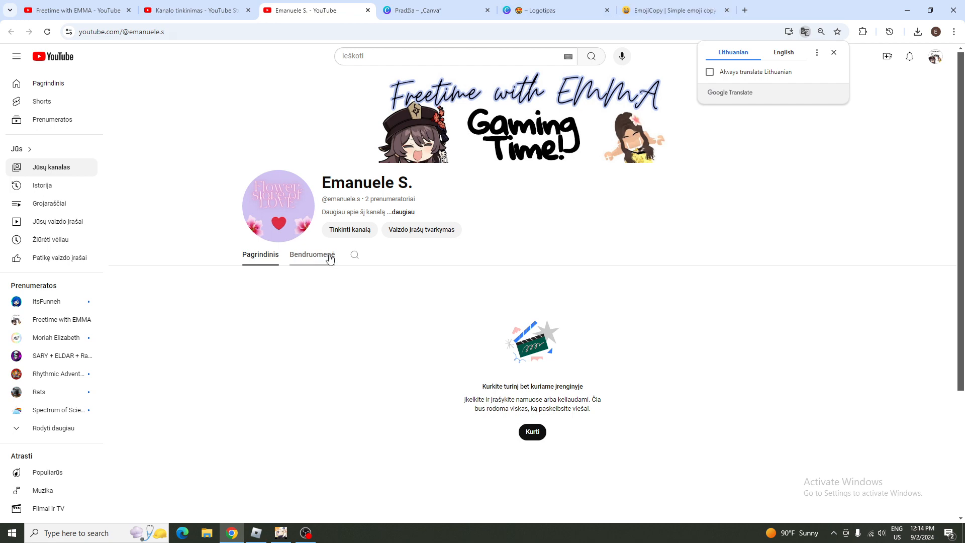
Close the EmojiCopy page, dismiss the download notice in the Canva logo design, and return to the Canva home page
click(662, 5)
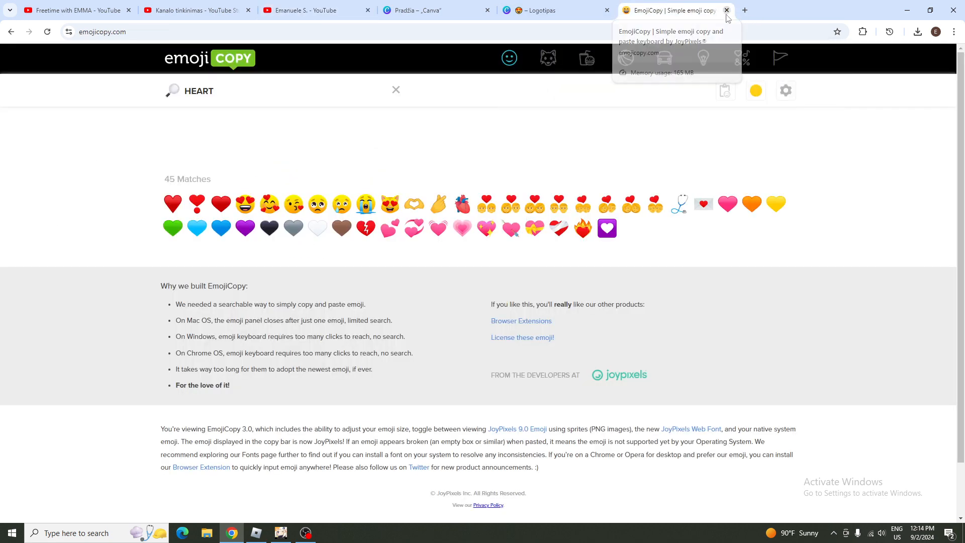
click(727, 11)
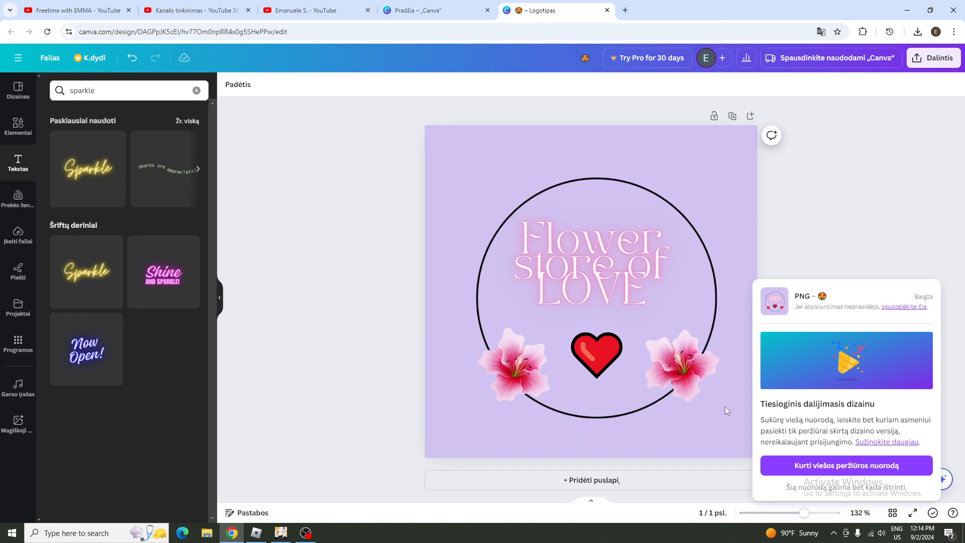
click(881, 228)
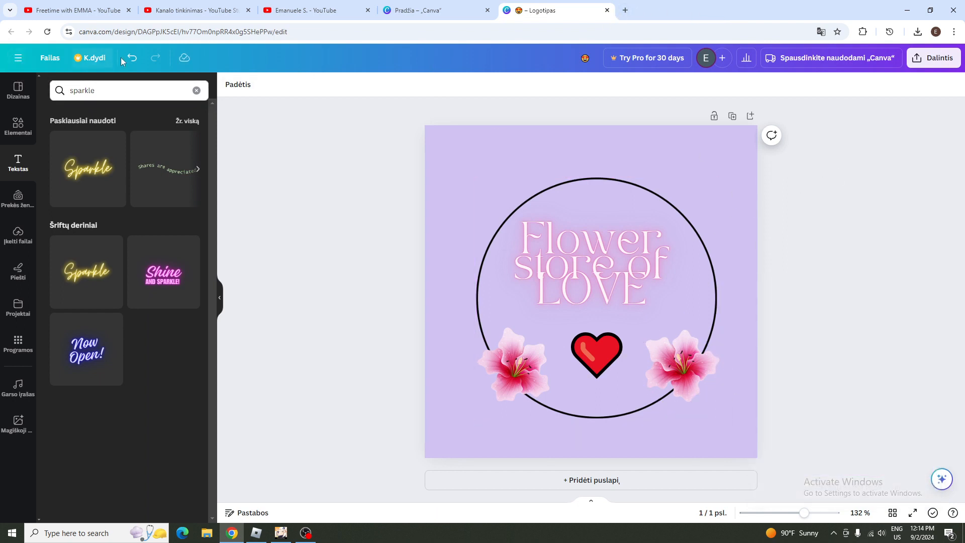
click(18, 58)
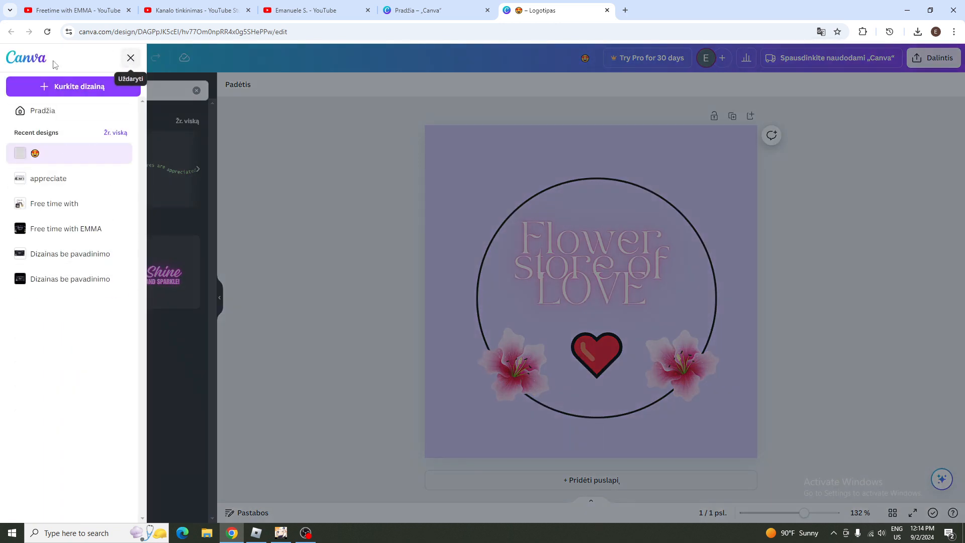
click(34, 60)
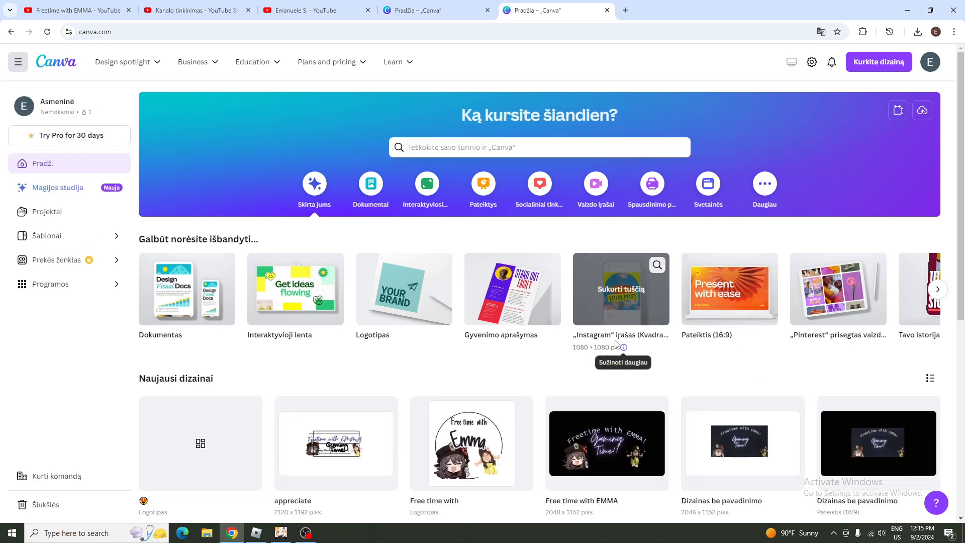
Close both open Canva pages to get back to the YouTube channel page
click(410, 6)
click(487, 11)
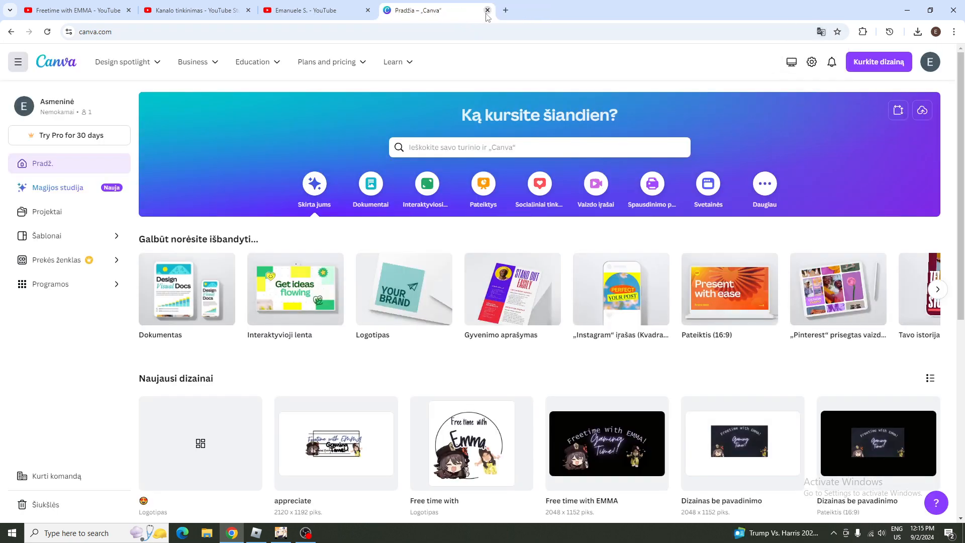
click(487, 10)
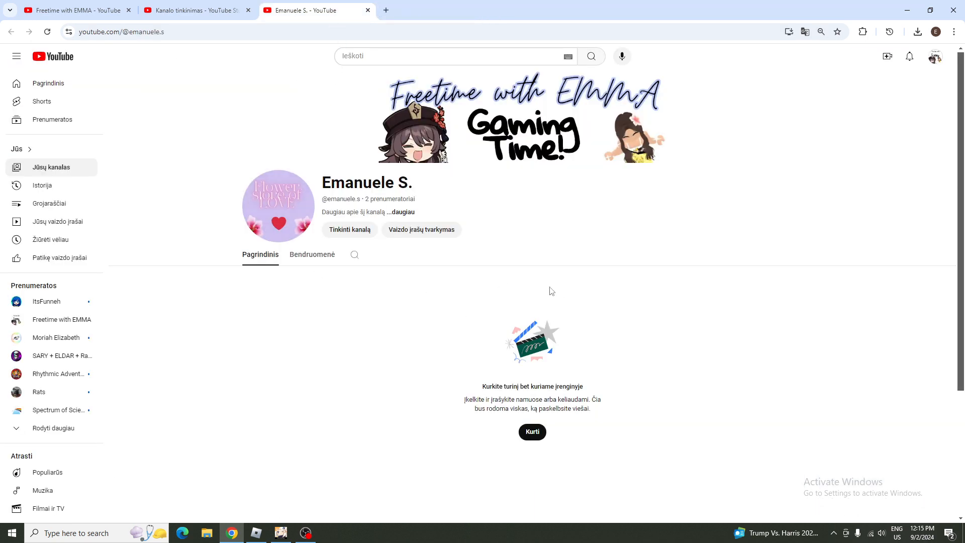